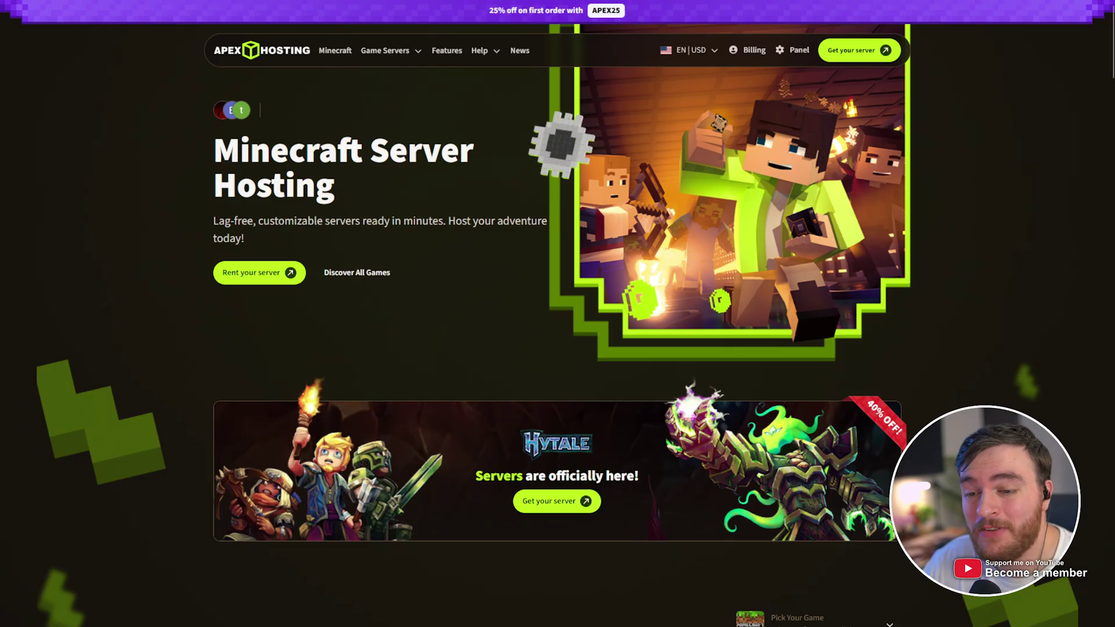
# Step: Look through the Apex Hosting home page, covering the server plans, the EX Series section and the Only At Apex Hosting features
pyautogui.scroll(-2, 557, 313)
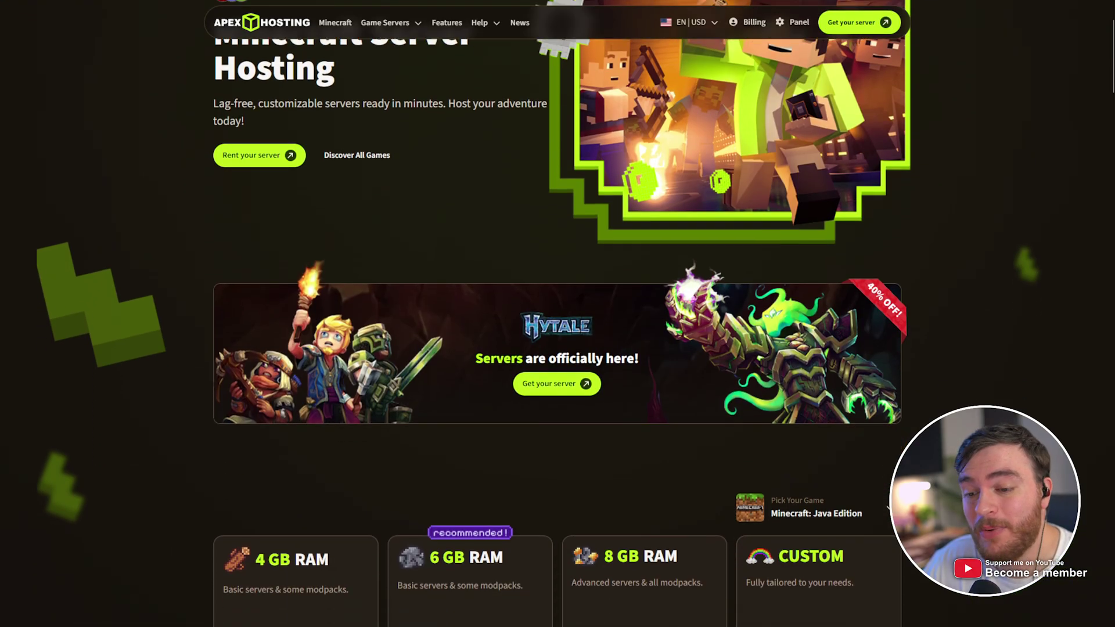
pyautogui.scroll(-10, 557, 314)
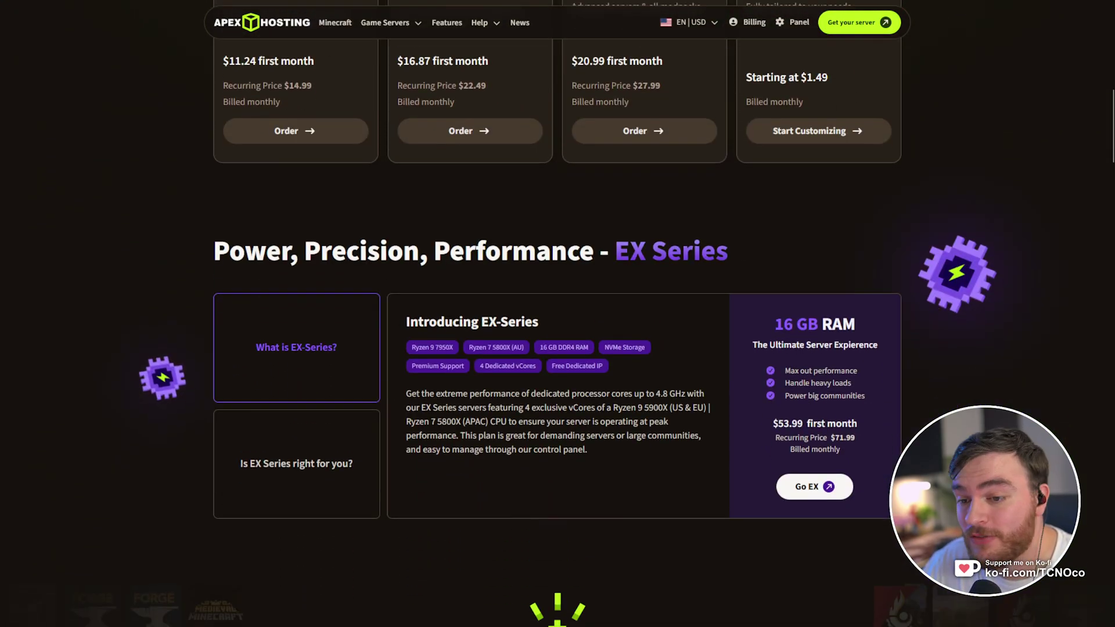
pyautogui.scroll(-8, 557, 313)
pyautogui.moveTo(578, 323); pyautogui.dragTo(691, 383)
pyautogui.moveTo(775, 301); pyautogui.dragTo(860, 369)
pyautogui.moveTo(421, 325); pyautogui.dragTo(515, 381)
pyautogui.moveTo(239, 324); pyautogui.dragTo(340, 355)
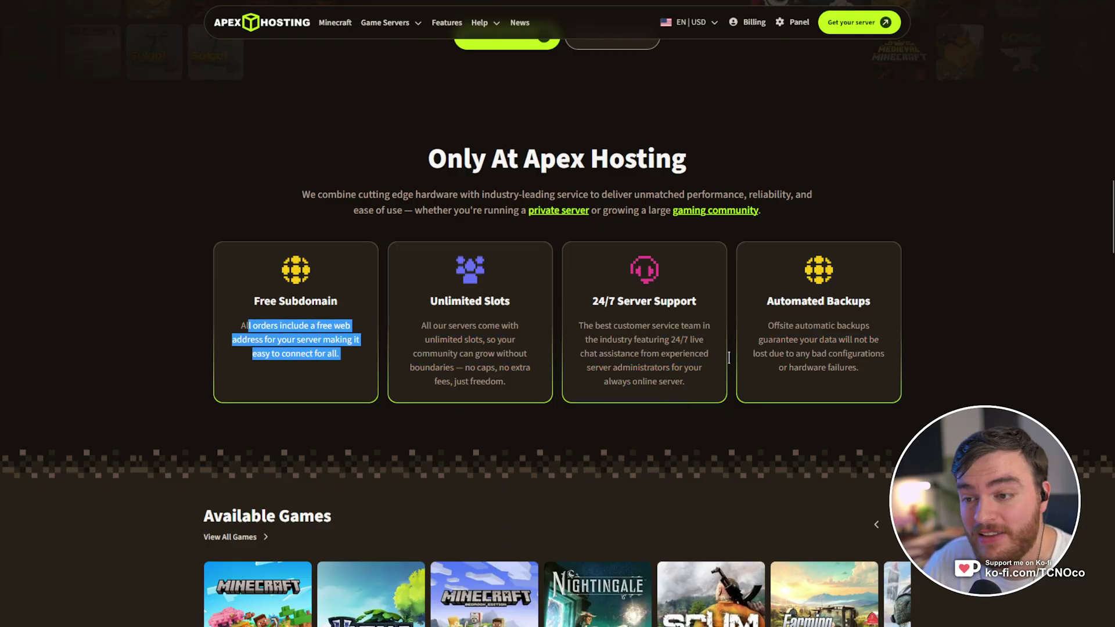
pyautogui.click(340, 356)
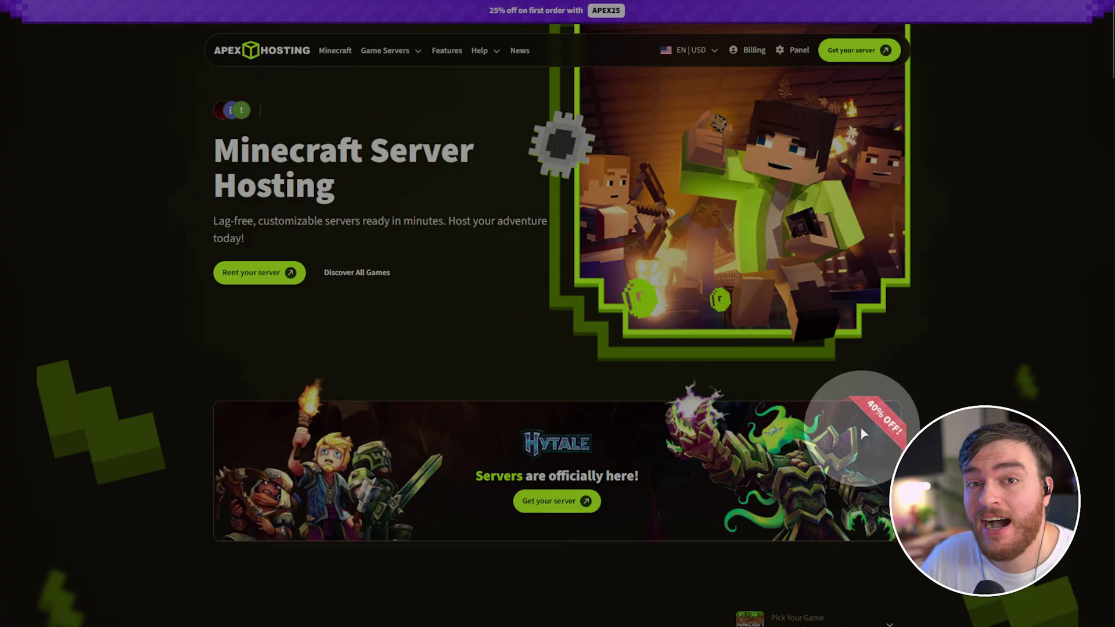
# Step: Open the Hytale server hosting plans and choose to order the 12 GB RAM plan
pyautogui.click(557, 501)
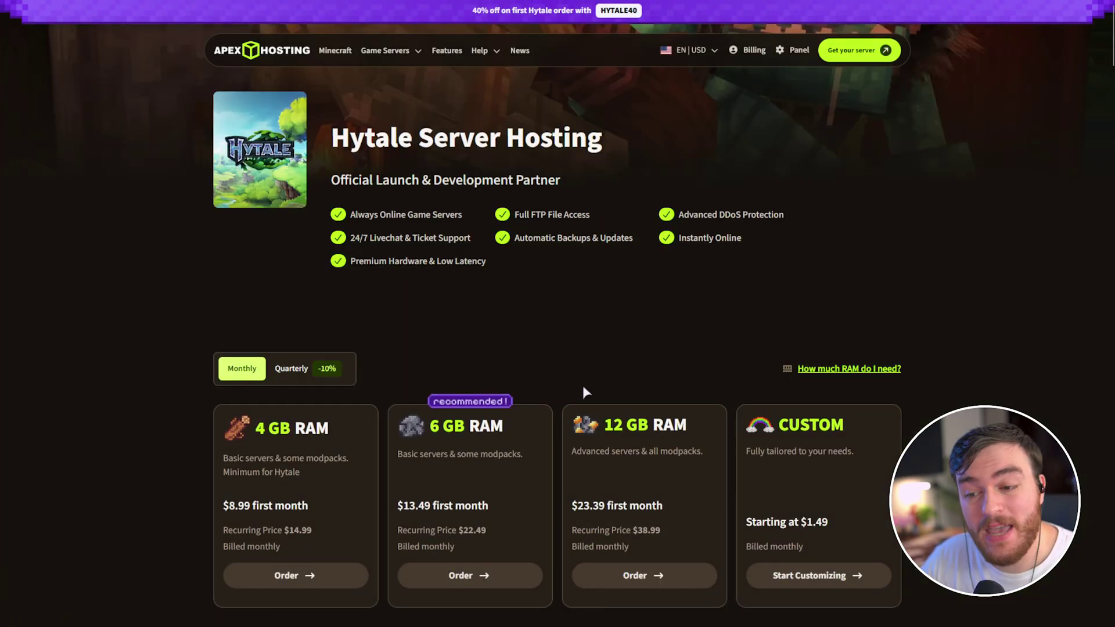
pyautogui.scroll(-3, 585, 391)
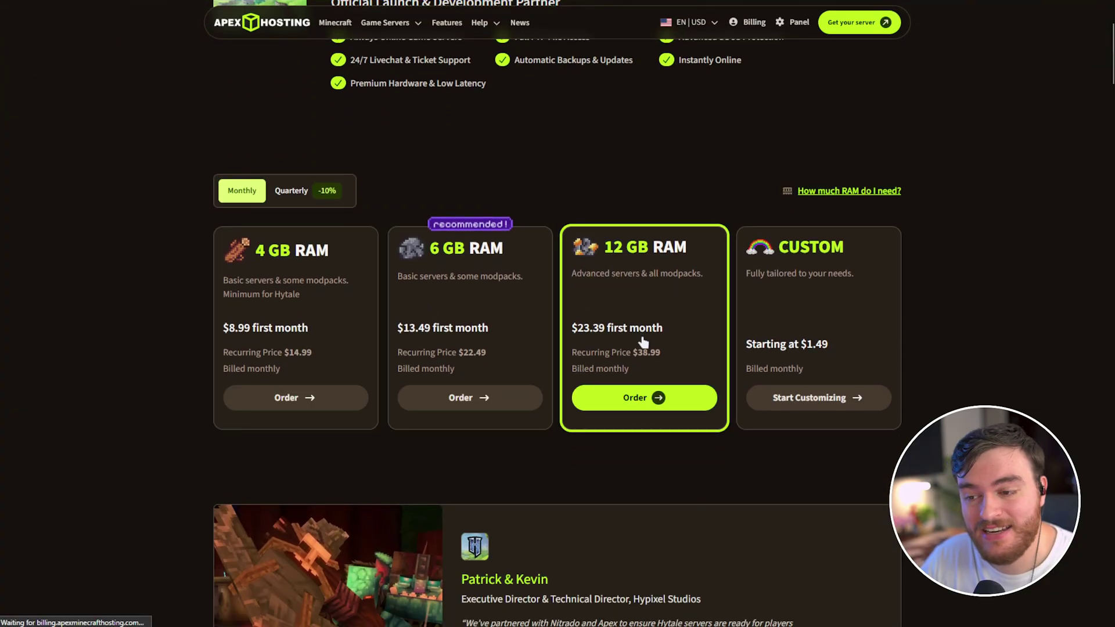
pyautogui.click(642, 400)
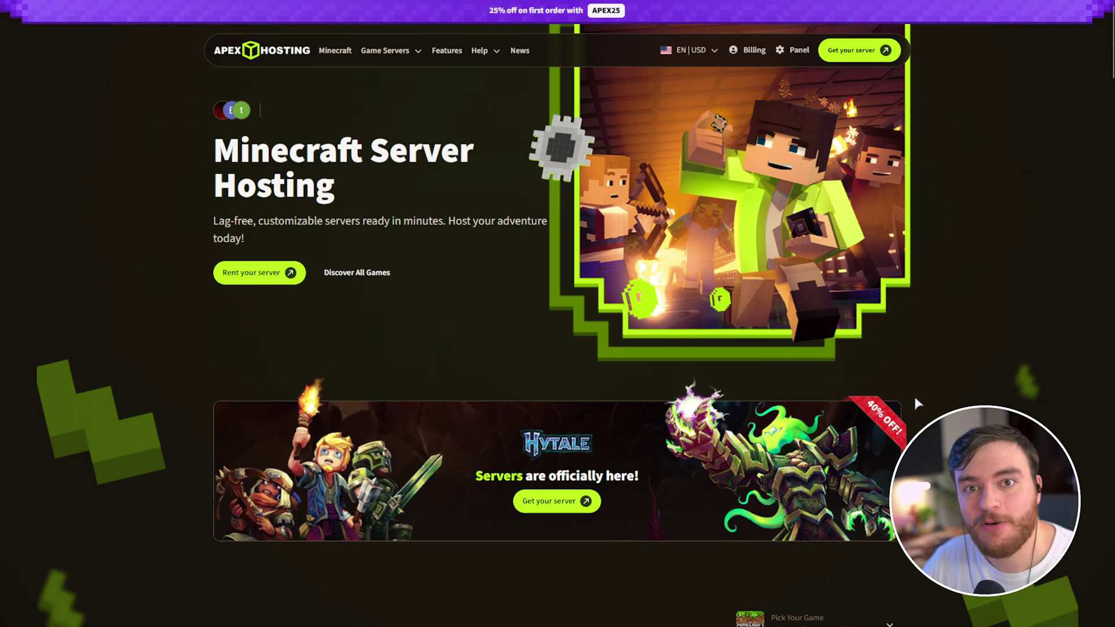
# Step: Skim the contents of the Hytale Server Manual and review the server files in the Desktop Hytale folder in File Explorer
pyautogui.middleClick(1004, 347)
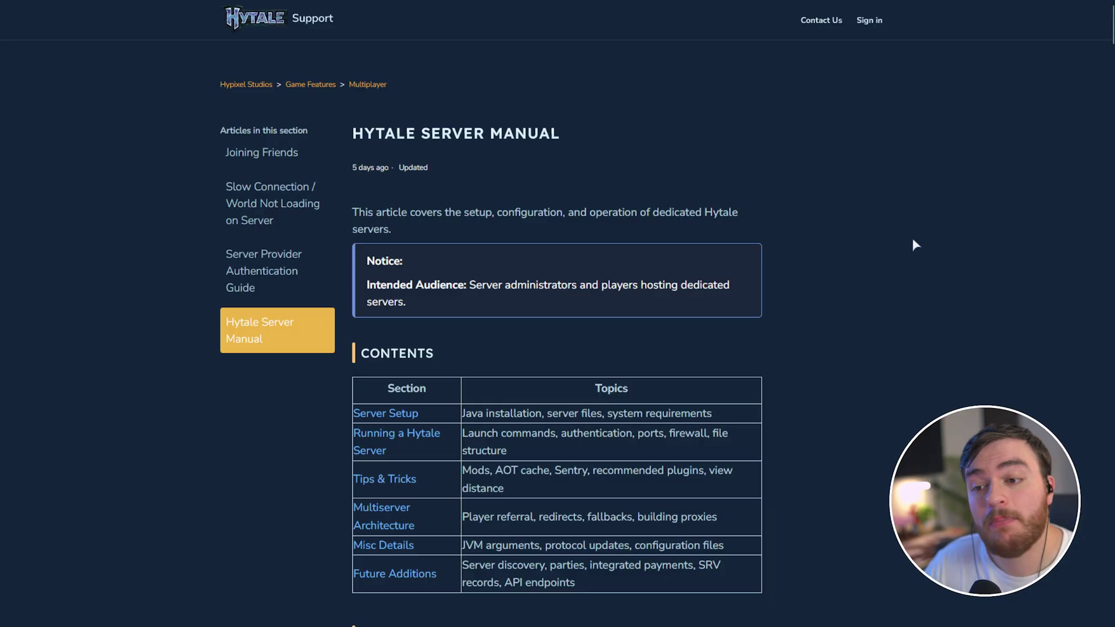
pyautogui.middleClick(769, 215)
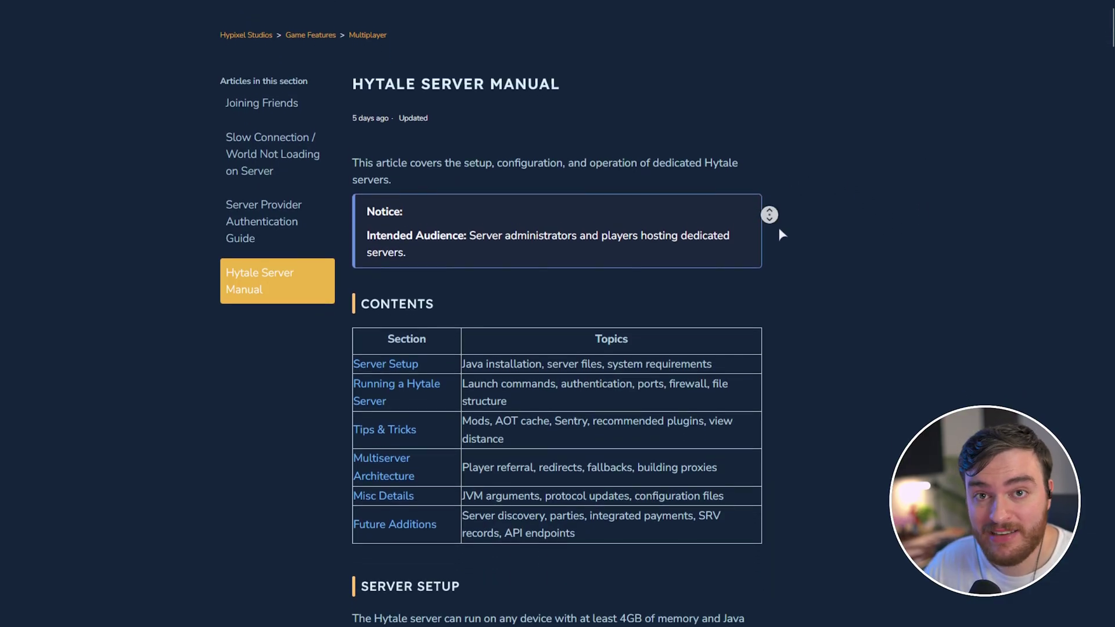
pyautogui.hotkey('alt', 'Tab')
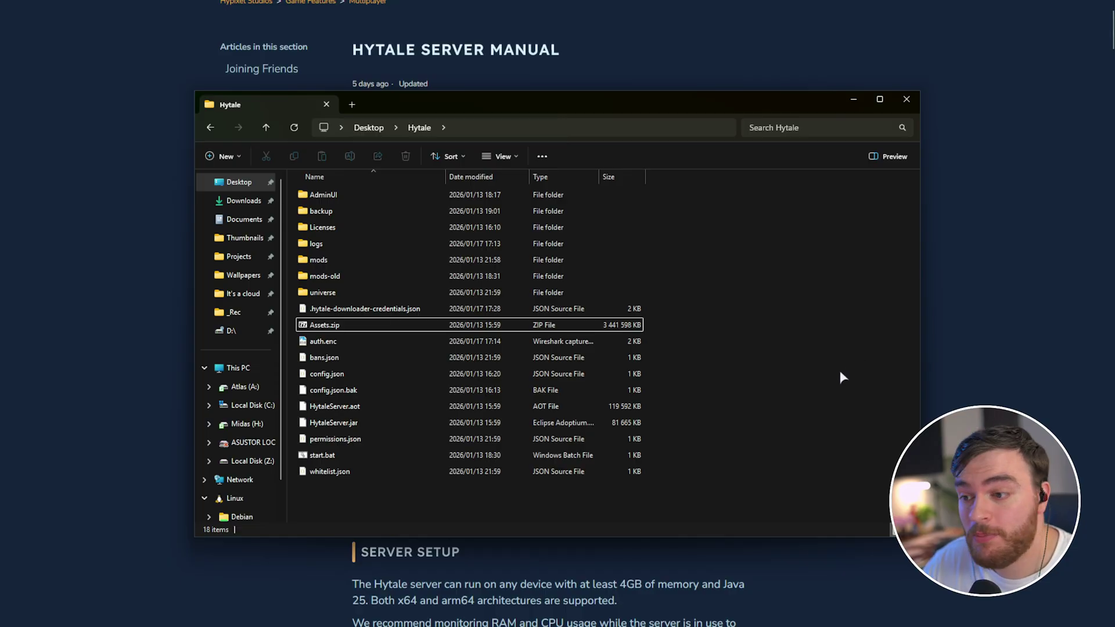
pyautogui.hotkey('ctrl', 'a')
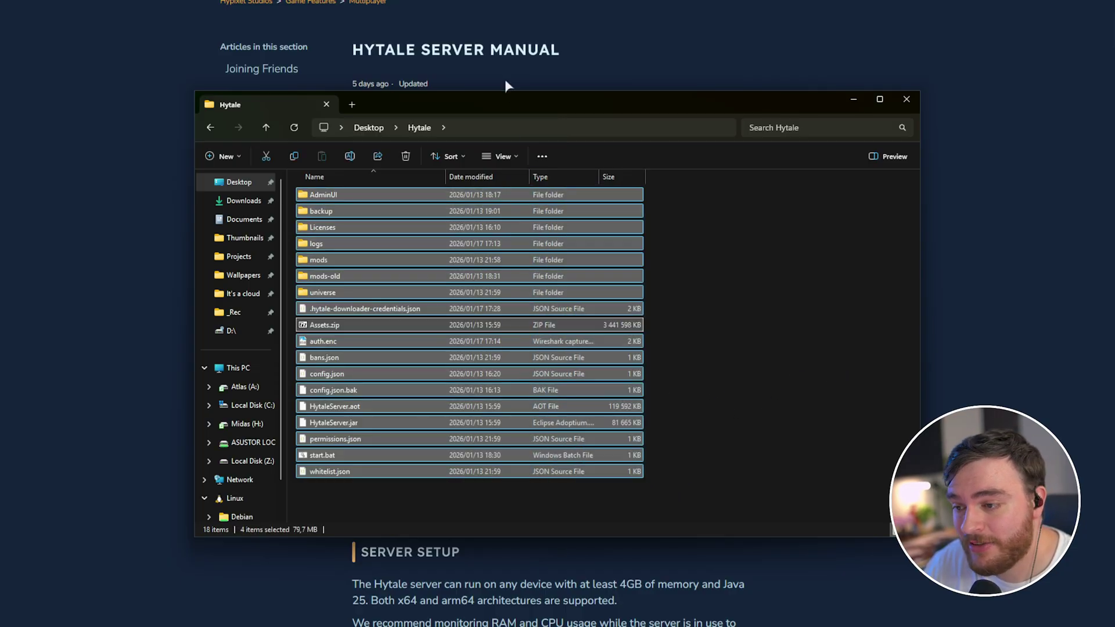
pyautogui.click(705, 329)
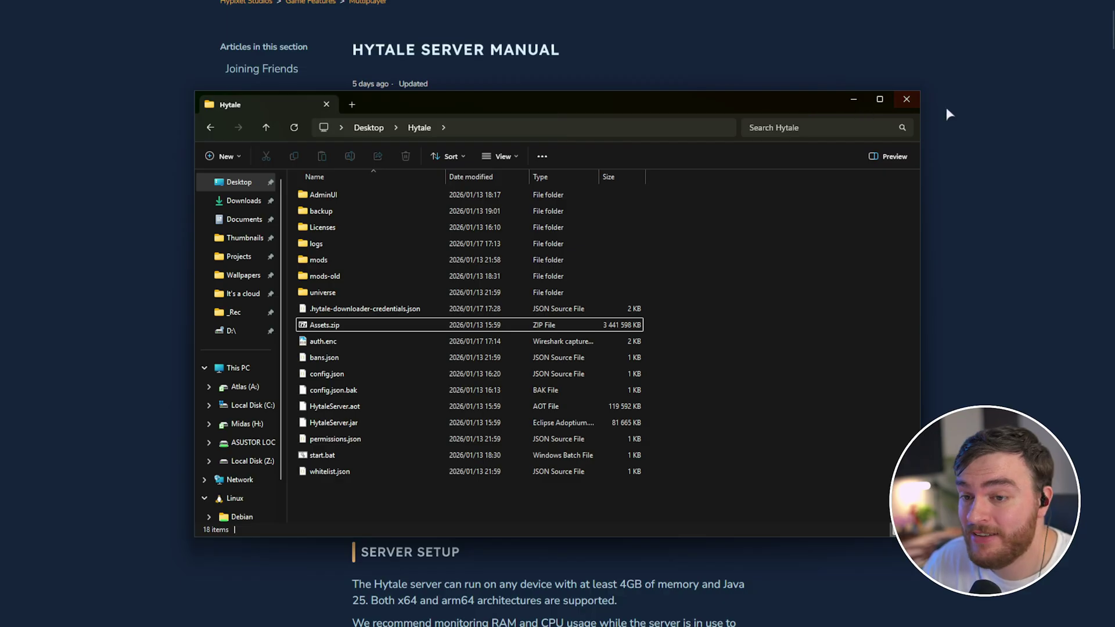
pyautogui.hotkey('alt', 'Tab')
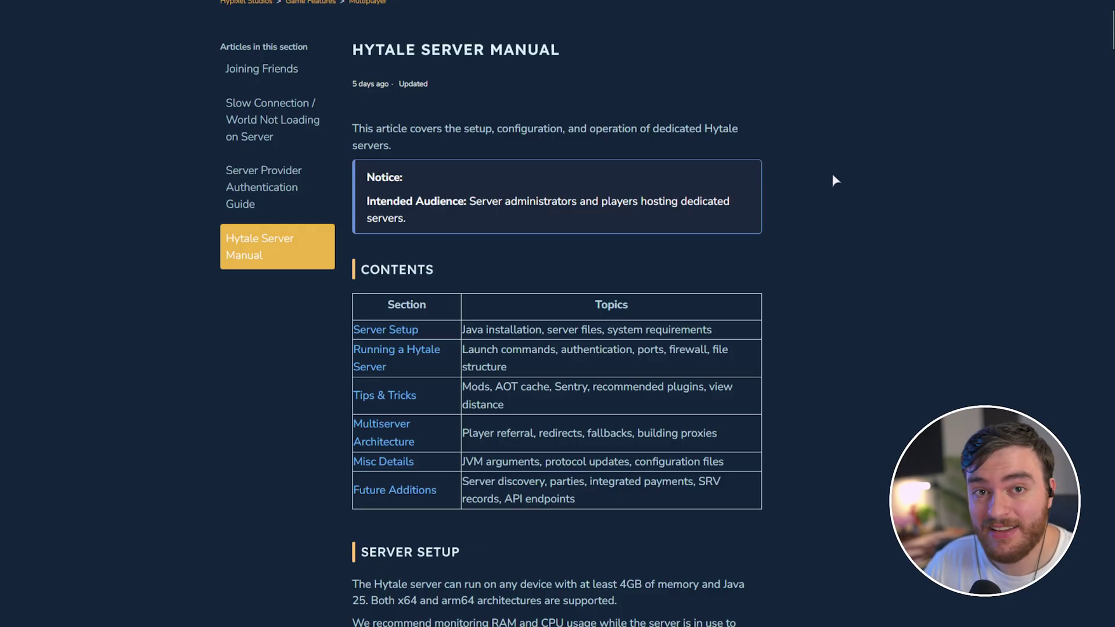
# Step: Read the Hytale Server Manual down to the Server Files section and examine the launcher installation paths for Windows, Linux and MacOS
pyautogui.moveTo(575, 47); pyautogui.dragTo(329, 38)
pyautogui.click(589, 116)
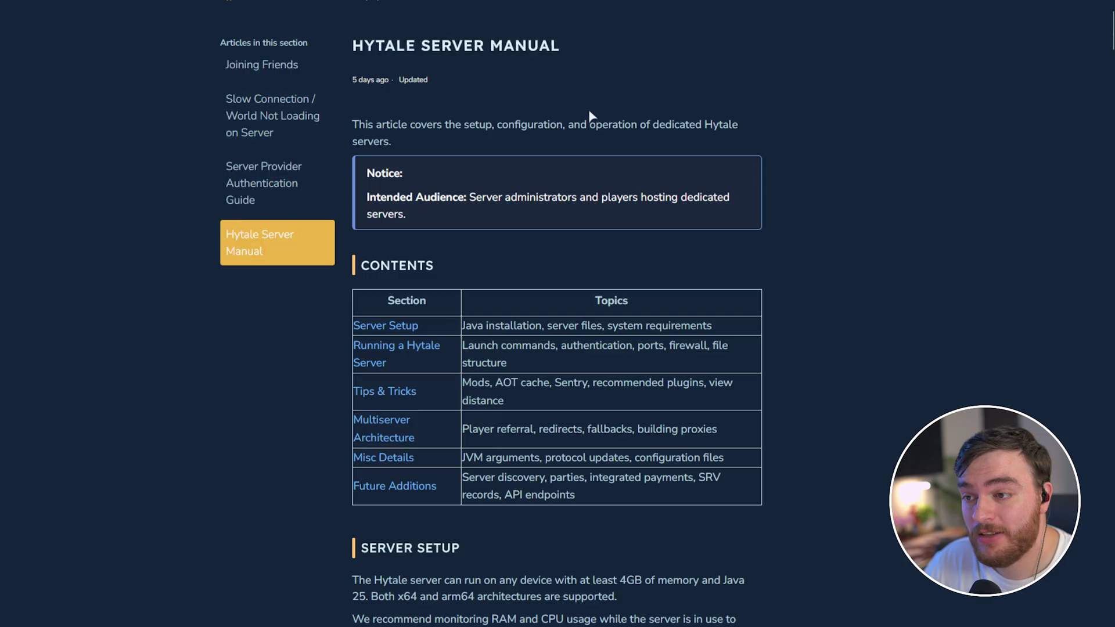
pyautogui.doubleClick(417, 79)
pyautogui.scroll(-20, 680, 199)
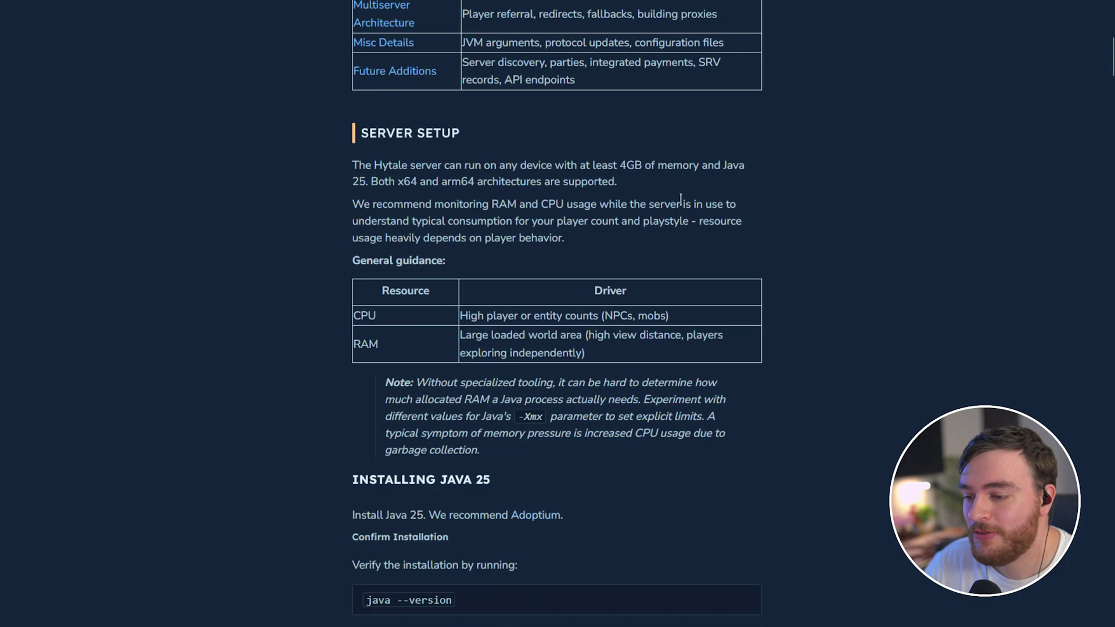
pyautogui.moveTo(466, 32); pyautogui.dragTo(350, 32)
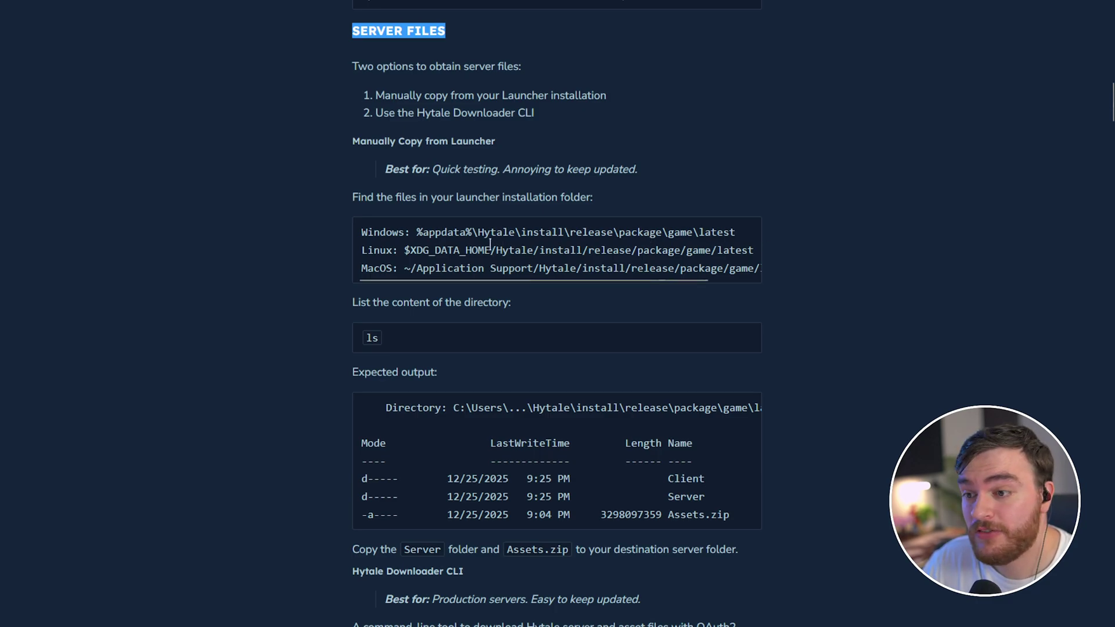
pyautogui.moveTo(370, 227); pyautogui.dragTo(757, 272)
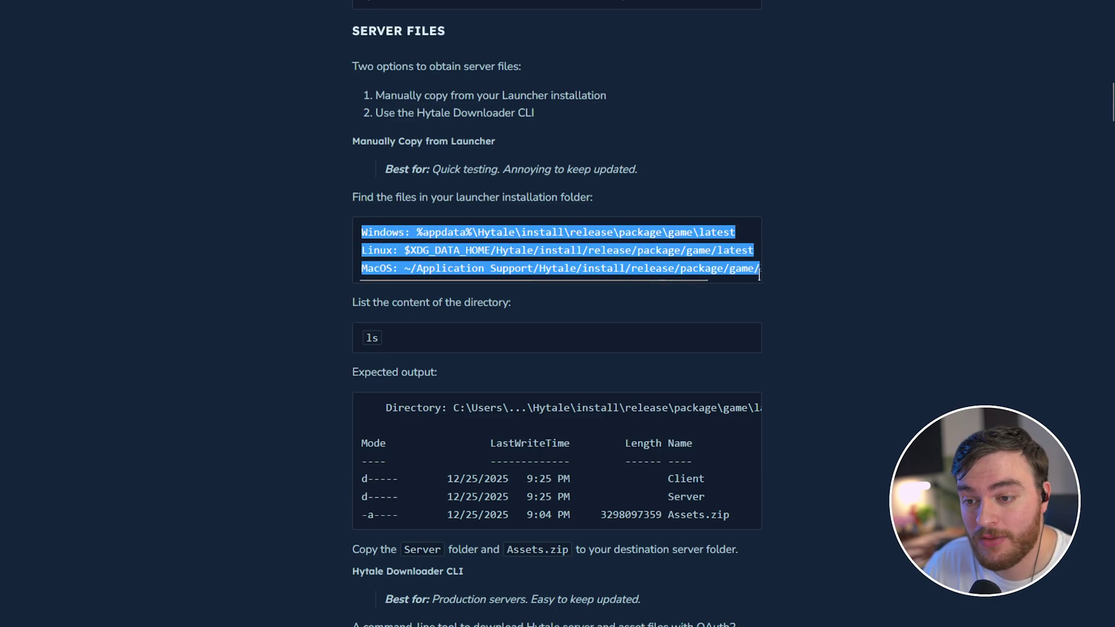
pyautogui.click(701, 301)
pyautogui.doubleClick(371, 235)
pyautogui.doubleClick(378, 267)
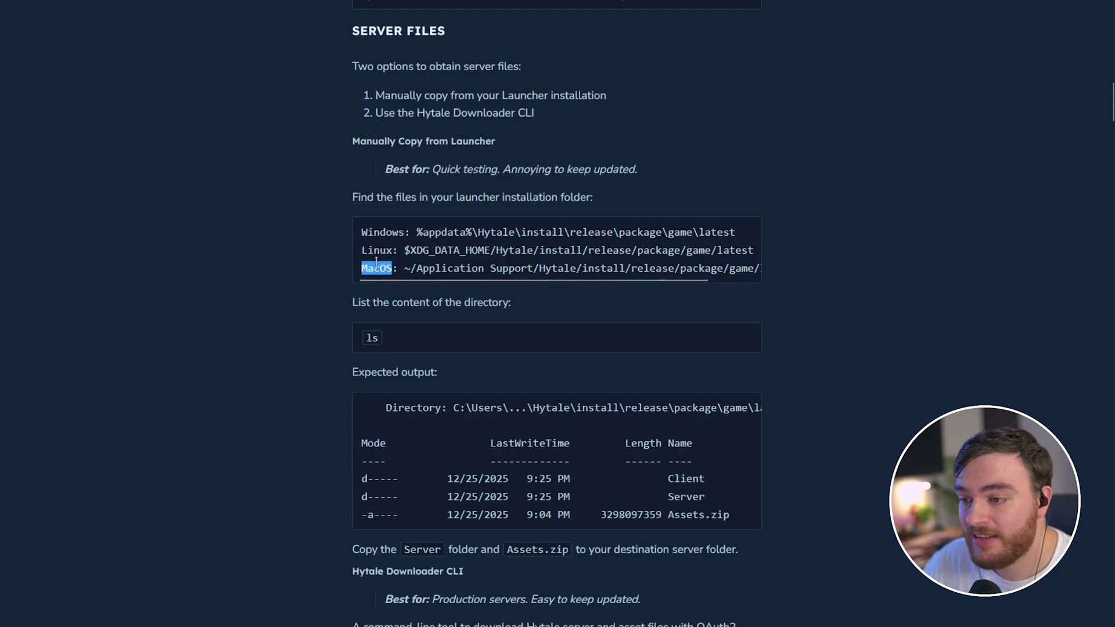
pyautogui.click(497, 273)
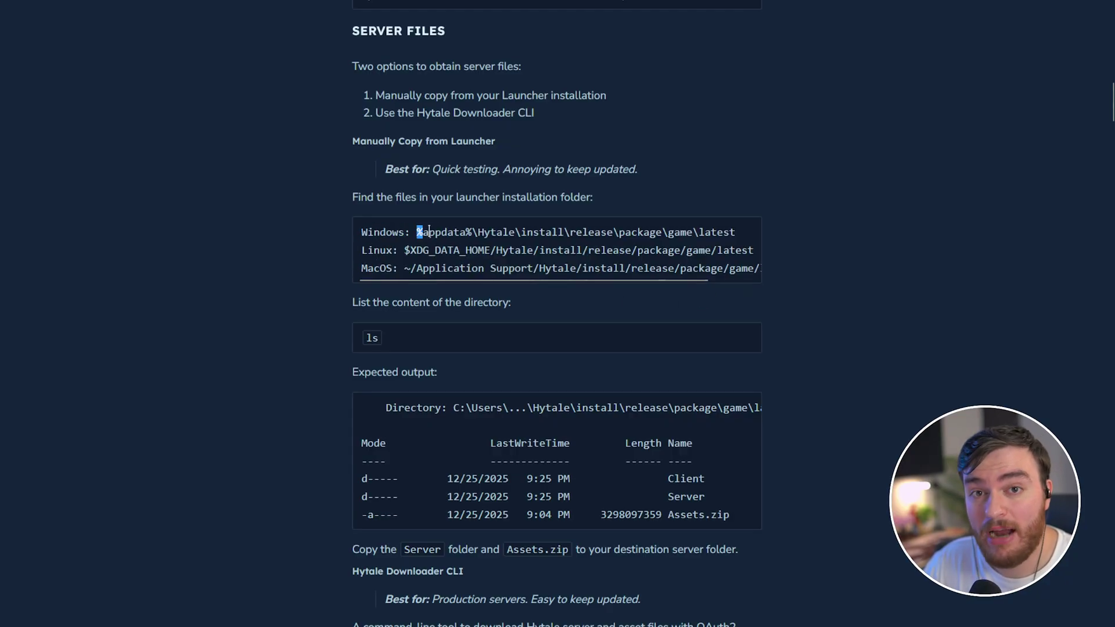
# Step: Copy the Windows path %appdata%\Hytale\install\release\package\game\latest from the manual and open that folder through the Run dialog
pyautogui.moveTo(429, 231); pyautogui.dragTo(735, 233)
pyautogui.rightClick(568, 236)
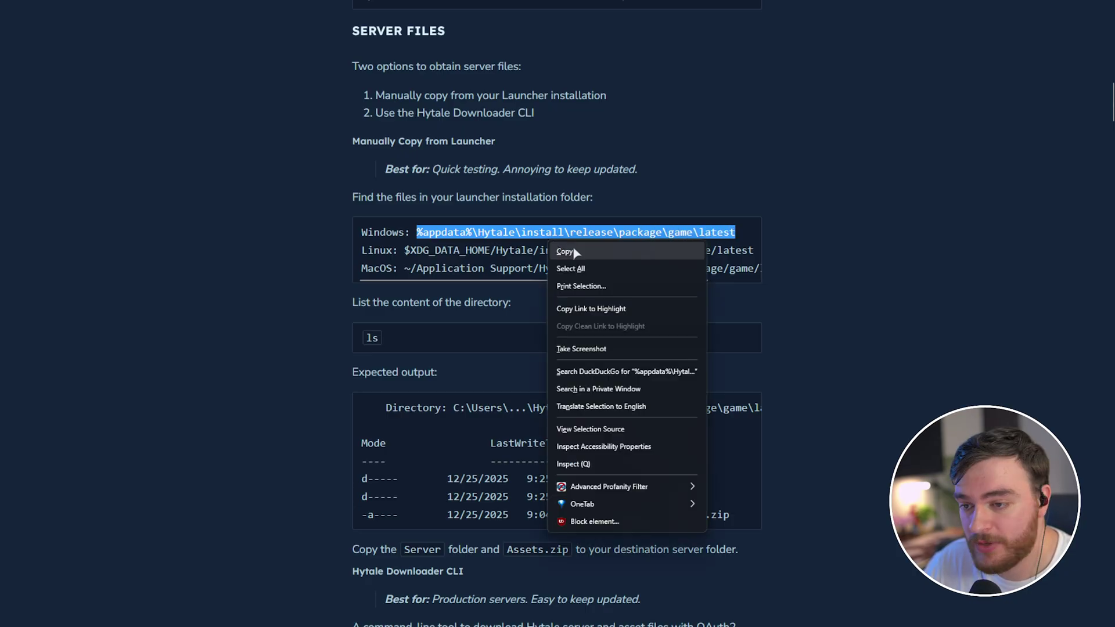
pyautogui.click(582, 254)
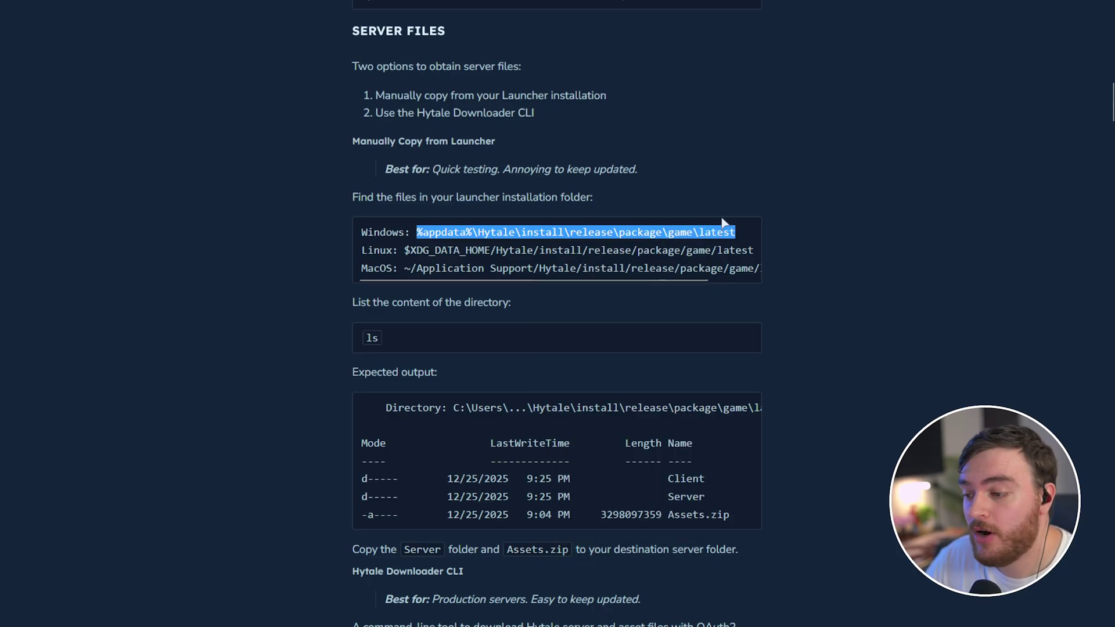
pyautogui.press('super+r')
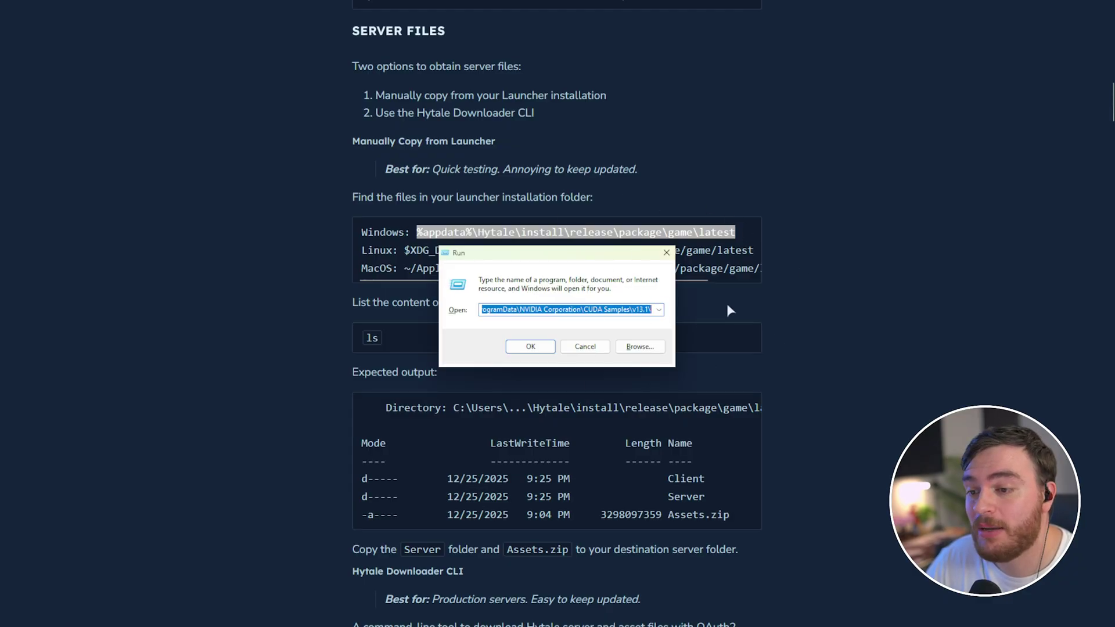
pyautogui.hotkey('ctrl', 'v')
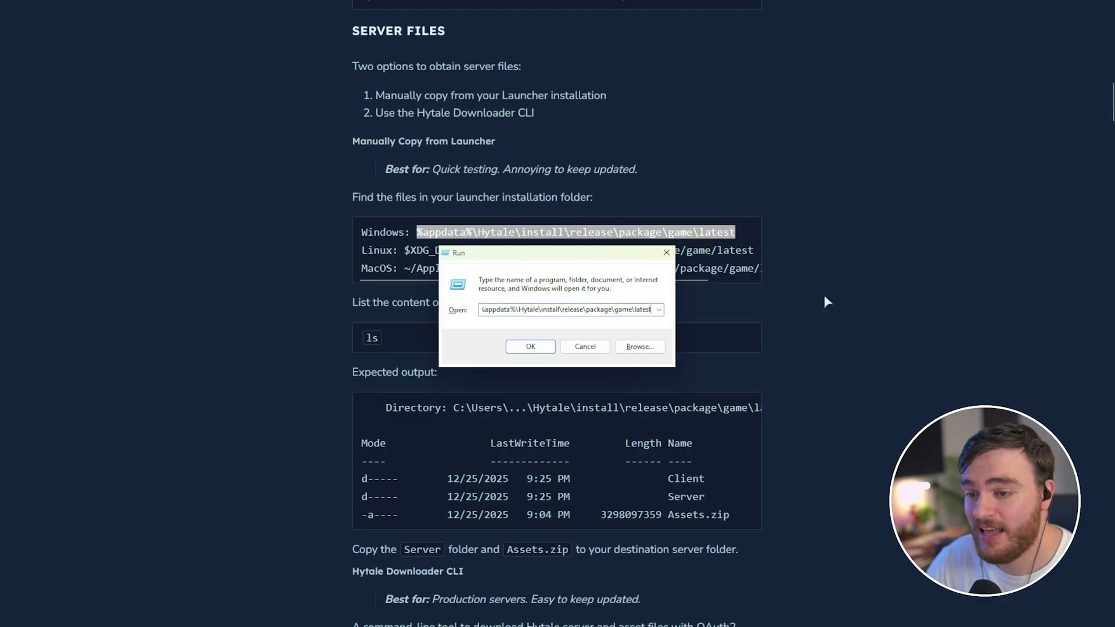
pyautogui.press('Return')
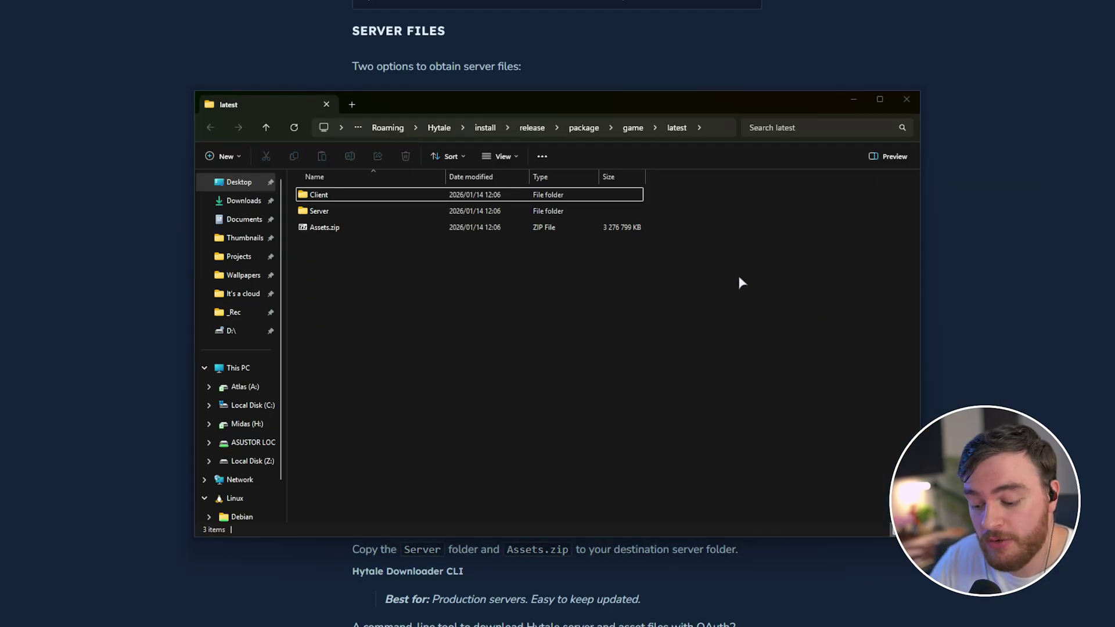
# Step: Launch the Hytale launcher and update the game, then return to the server manual
pyautogui.press('super')
pyautogui.write('hytale')
pyautogui.press('Return')
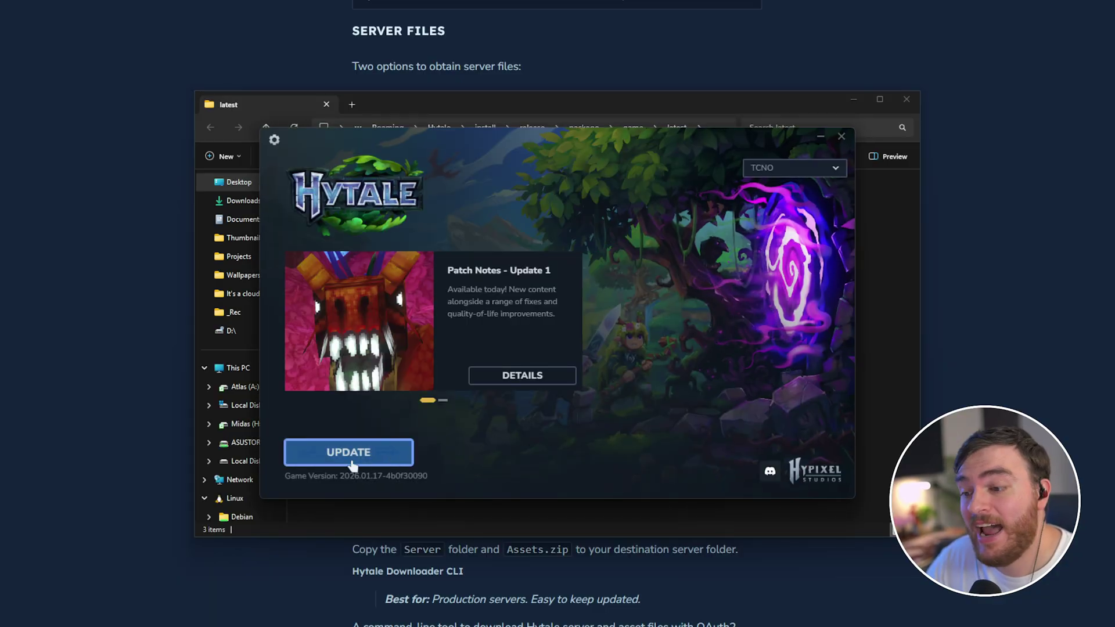
pyautogui.click(348, 454)
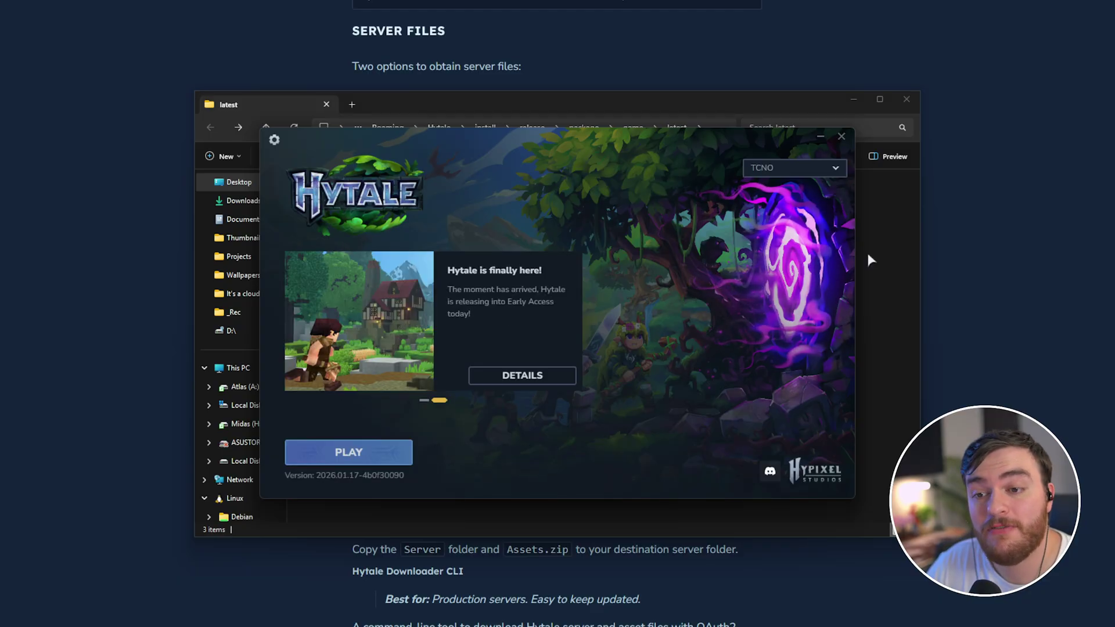
pyautogui.click(755, 79)
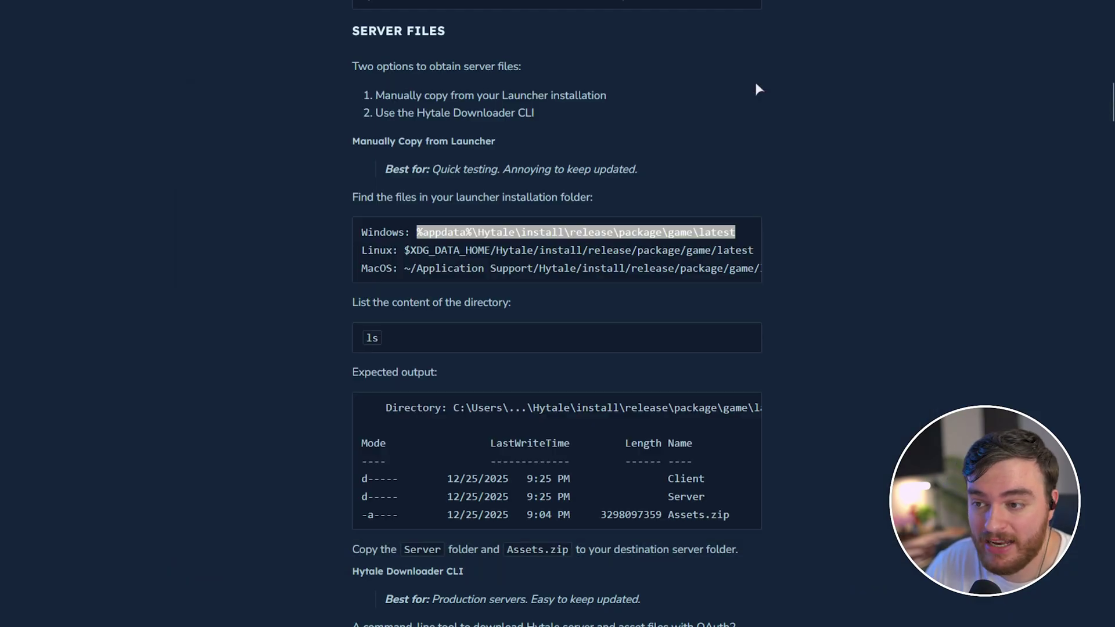
# Step: Copy everything inside the launcher's latest\Server folder into the Desktop Hytale folder with Explorer, replacing the files in the destination
pyautogui.moveTo(400, 234); pyautogui.dragTo(725, 263)
pyautogui.hotkey('alt', 'Tab')
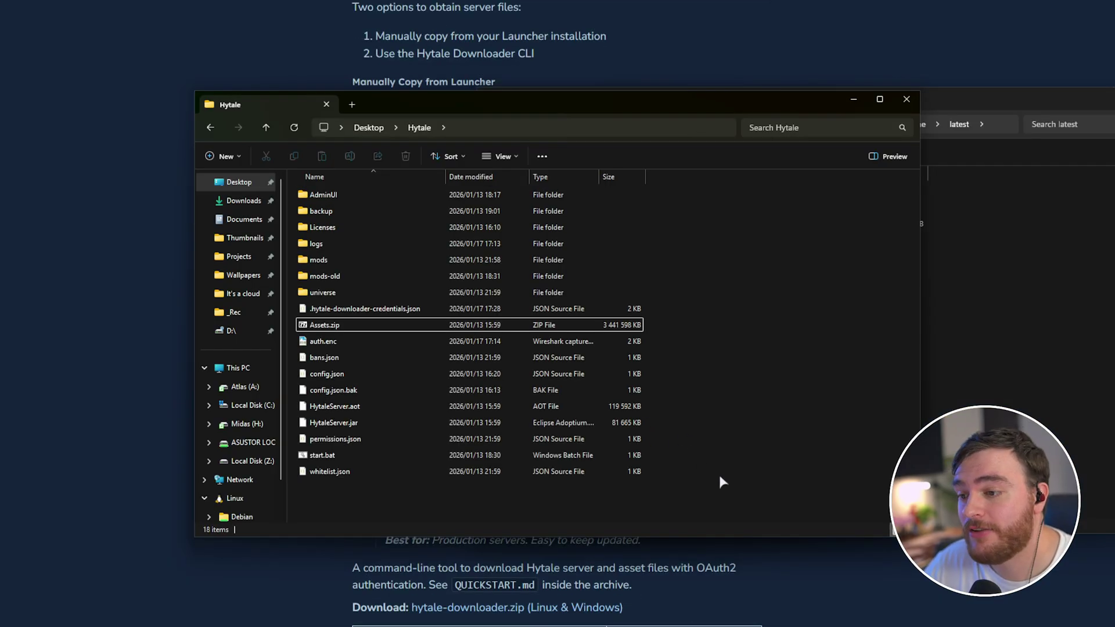
pyautogui.moveTo(705, 488); pyautogui.dragTo(737, 340)
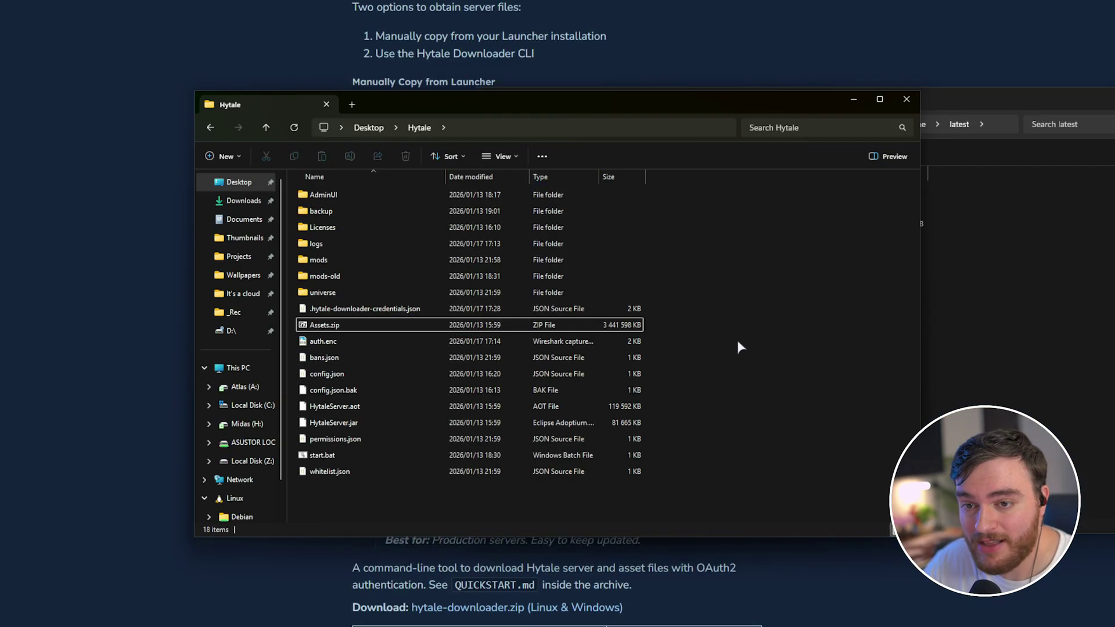
pyautogui.click(987, 311)
pyautogui.doubleClick(783, 207)
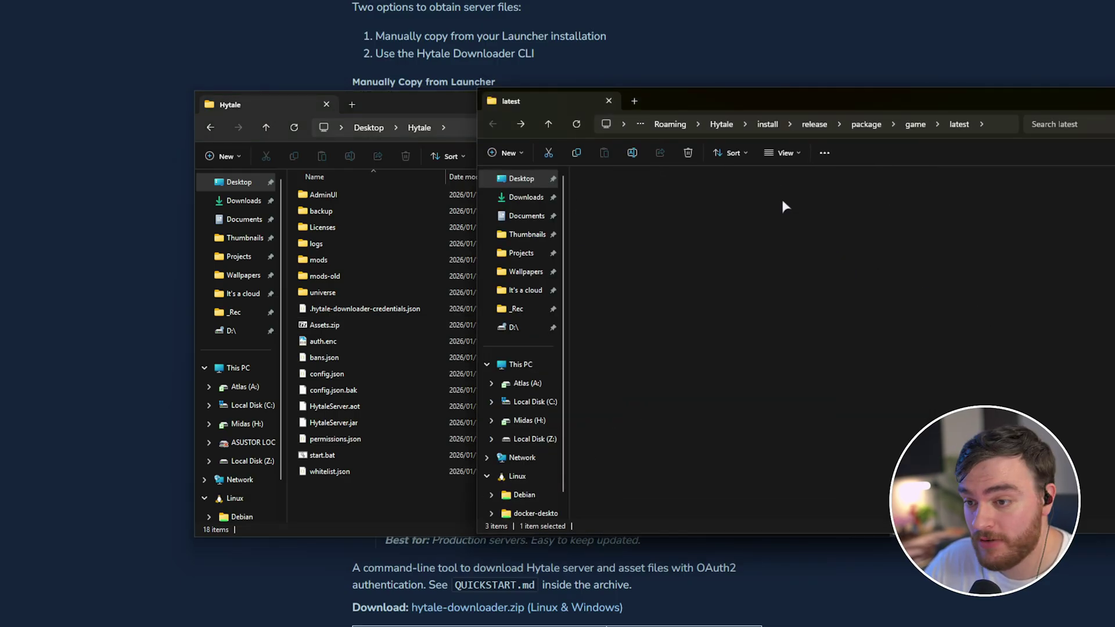
pyautogui.moveTo(801, 331); pyautogui.dragTo(621, 145)
pyautogui.moveTo(518, 336); pyautogui.dragTo(447, 410)
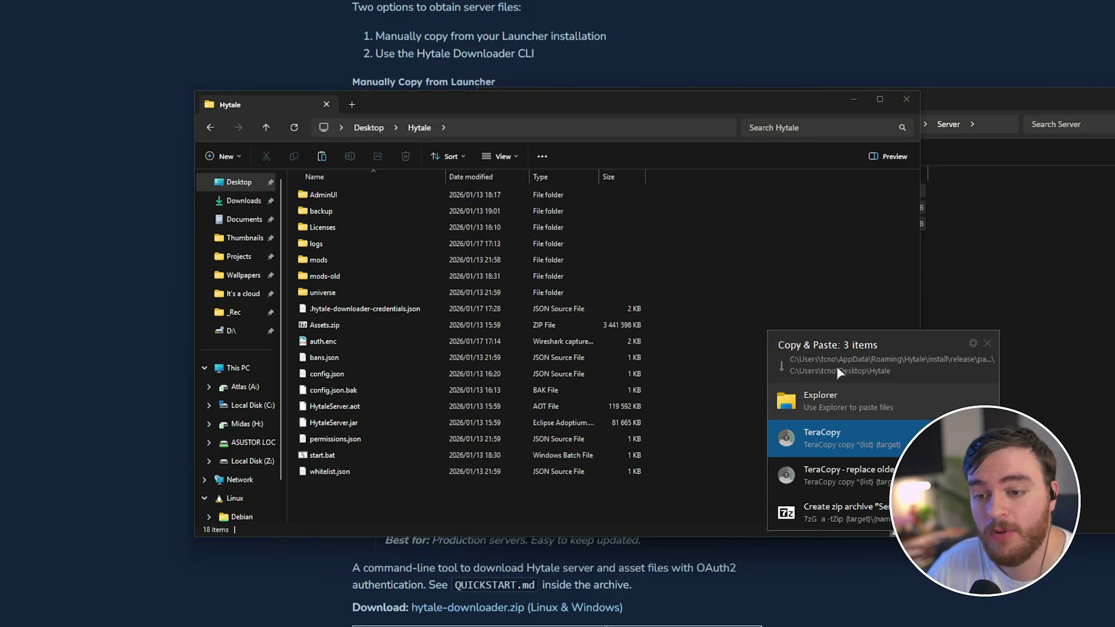
pyautogui.click(868, 400)
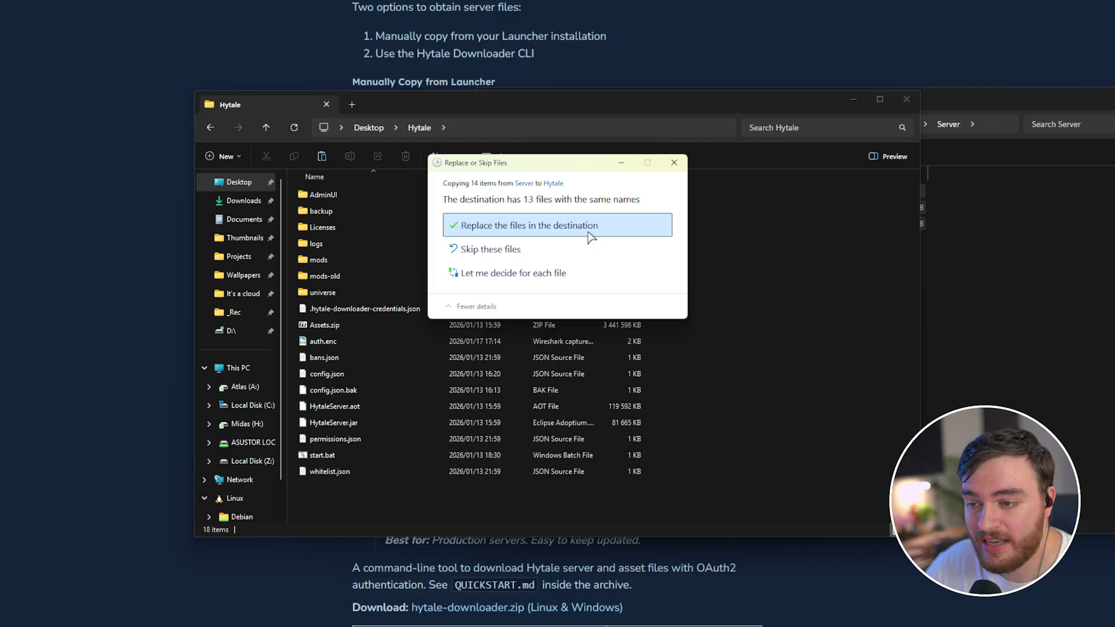
pyautogui.press('Return')
# Step: Try to copy Assets.zip from the launcher's latest folder into the Desktop Hytale folder
pyautogui.click(940, 131)
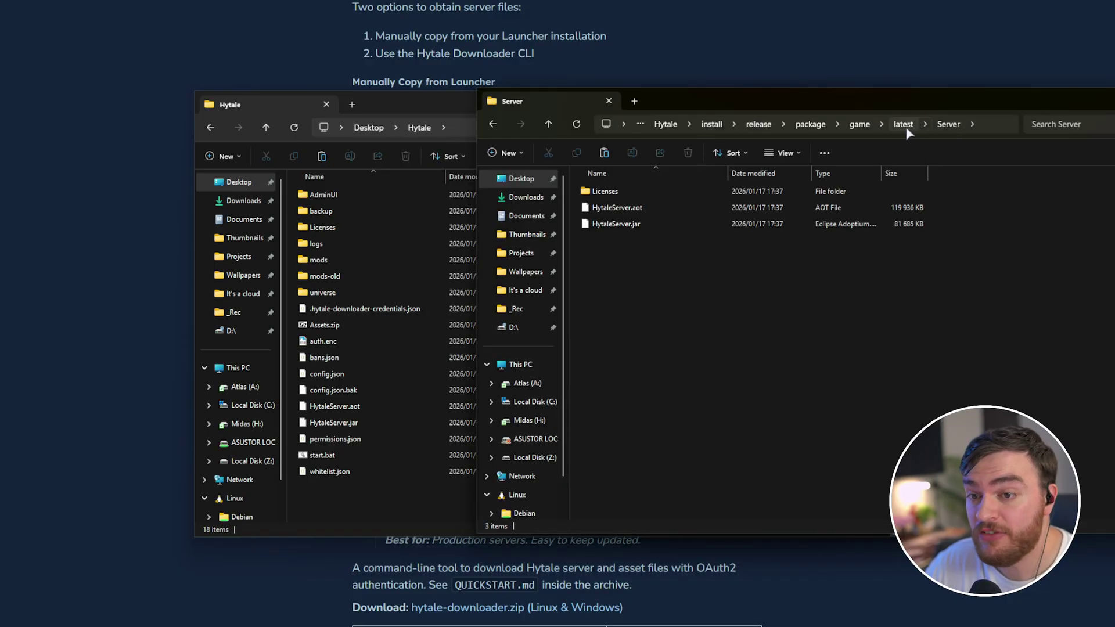
pyautogui.click(904, 125)
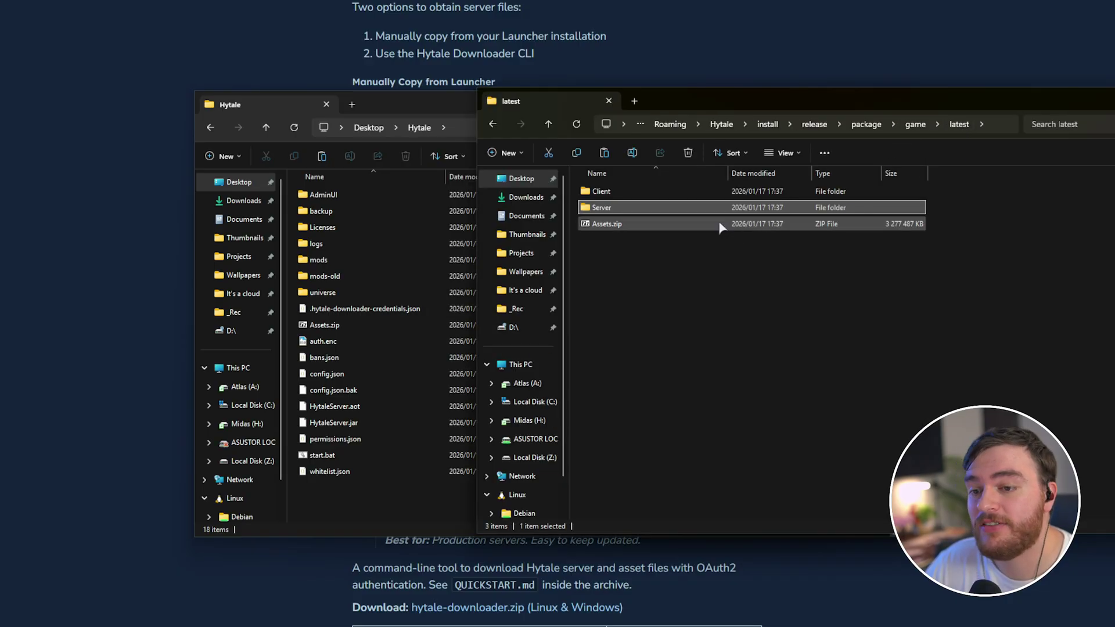
pyautogui.click(670, 226)
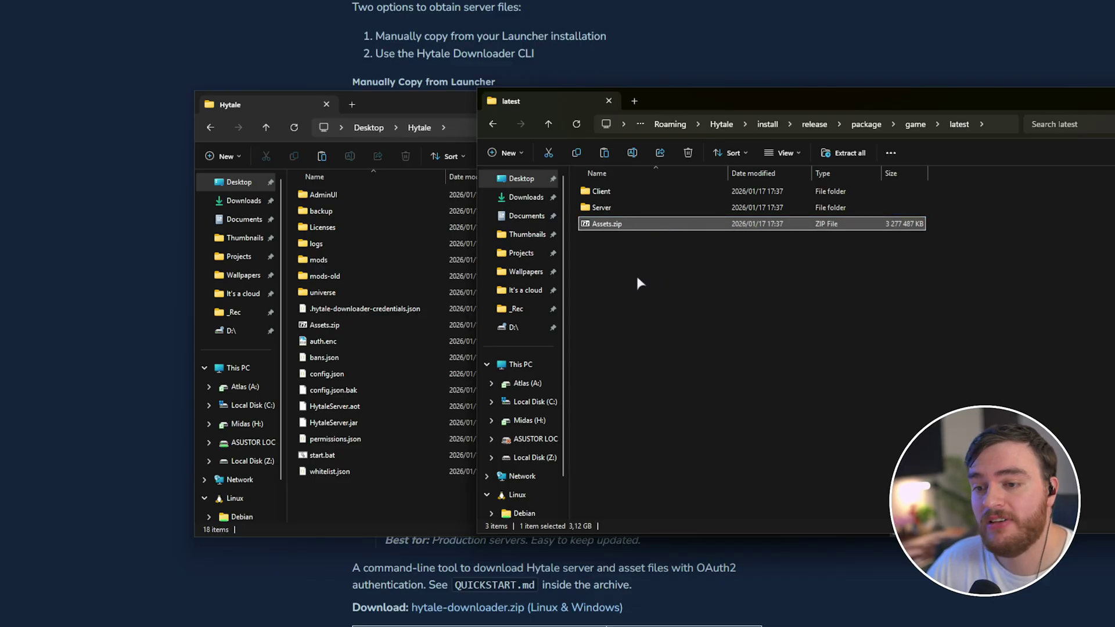
pyautogui.moveTo(642, 225); pyautogui.dragTo(645, 352)
pyautogui.click(757, 441)
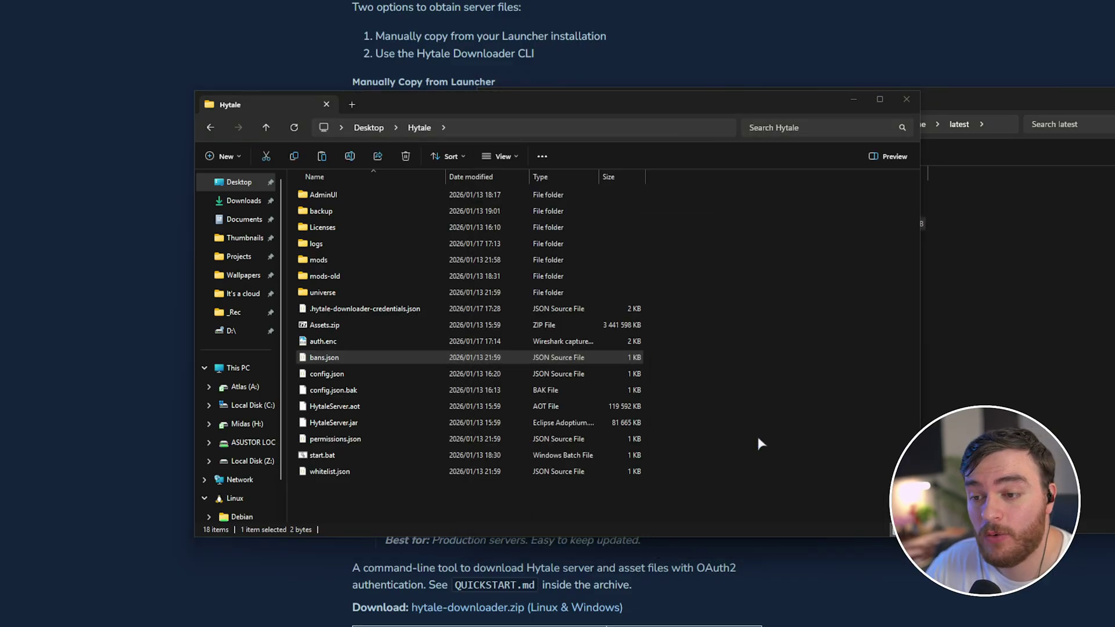
pyautogui.click(674, 163)
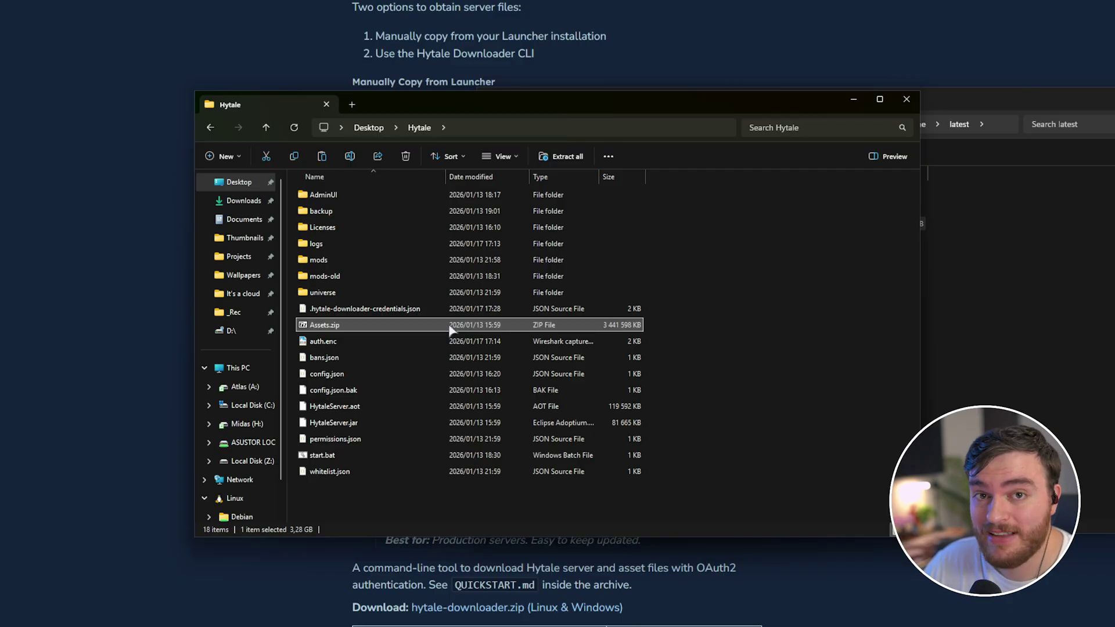
# Step: Open start.bat from the Hytale folder for editing and examine the Assets.zip reference in its --assets argument
pyautogui.rightClick(348, 455)
pyautogui.click(372, 73)
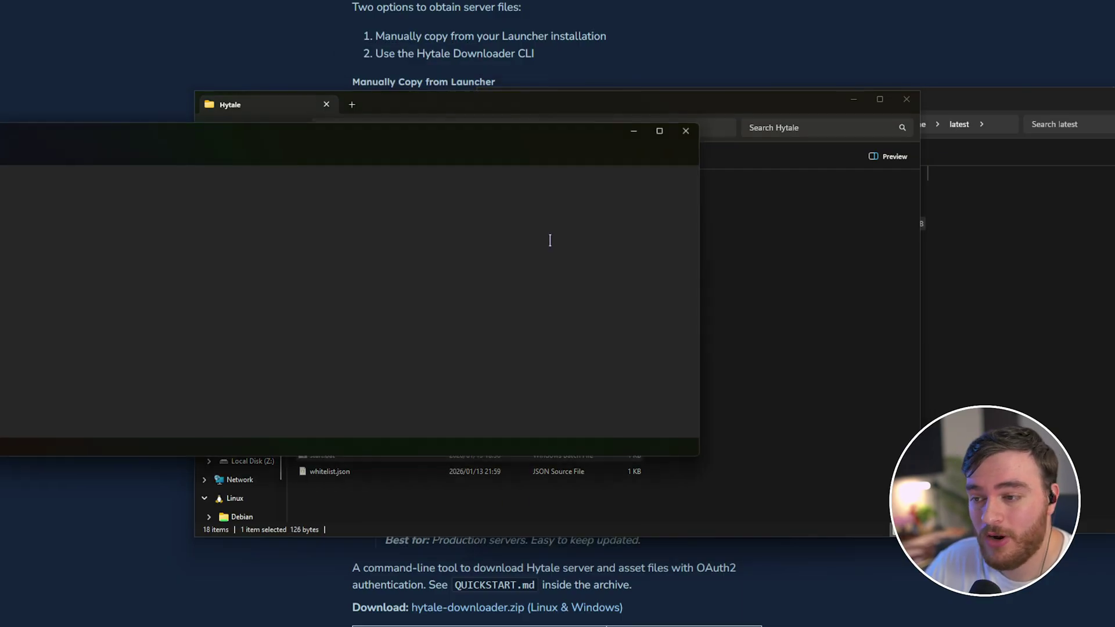
pyautogui.moveTo(499, 128); pyautogui.dragTo(756, 152)
pyautogui.moveTo(538, 204); pyautogui.dragTo(581, 201)
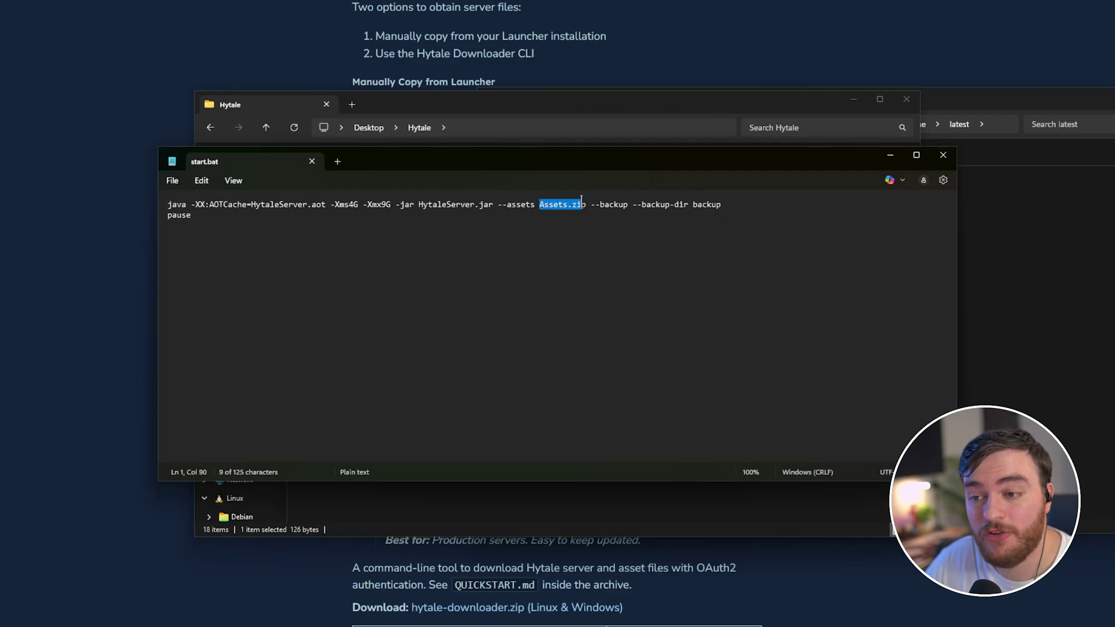
pyautogui.moveTo(987, 100); pyautogui.dragTo(899, 120)
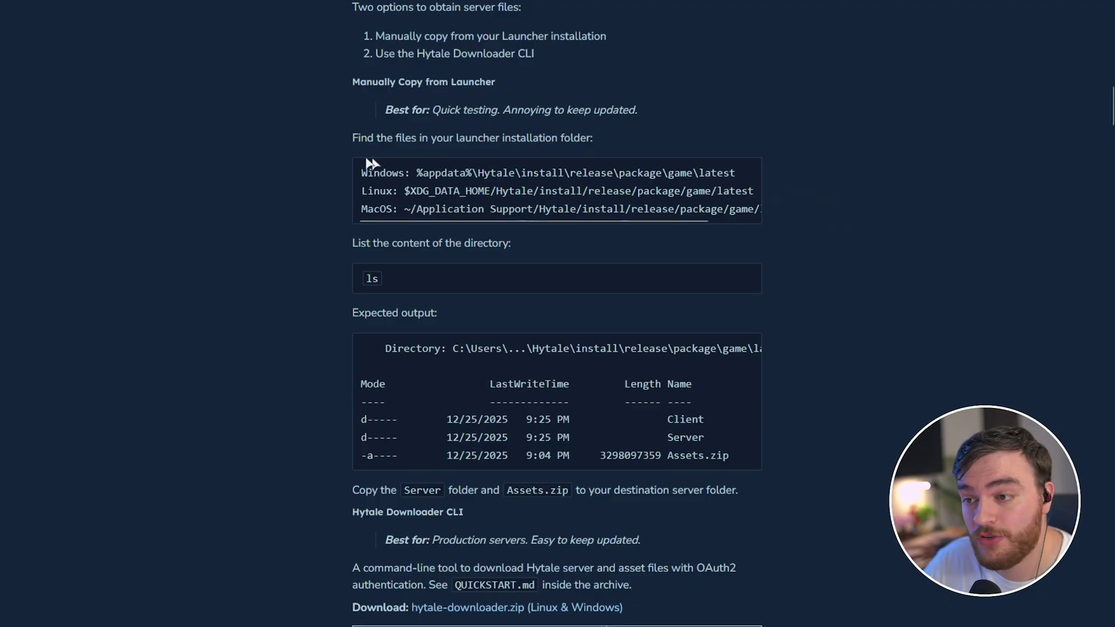
# Step: Find the Hytale Downloader CLI section in the server manual, download hytale-downloader.zip and open the archive
pyautogui.scroll(-8, 344, 176)
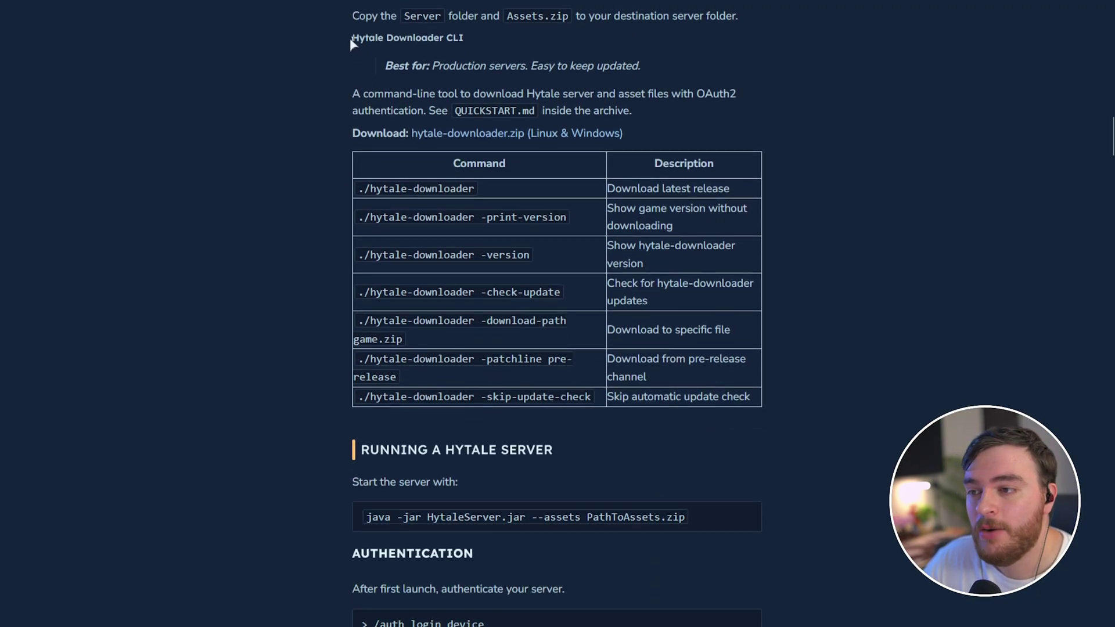
pyautogui.moveTo(350, 38); pyautogui.dragTo(479, 43)
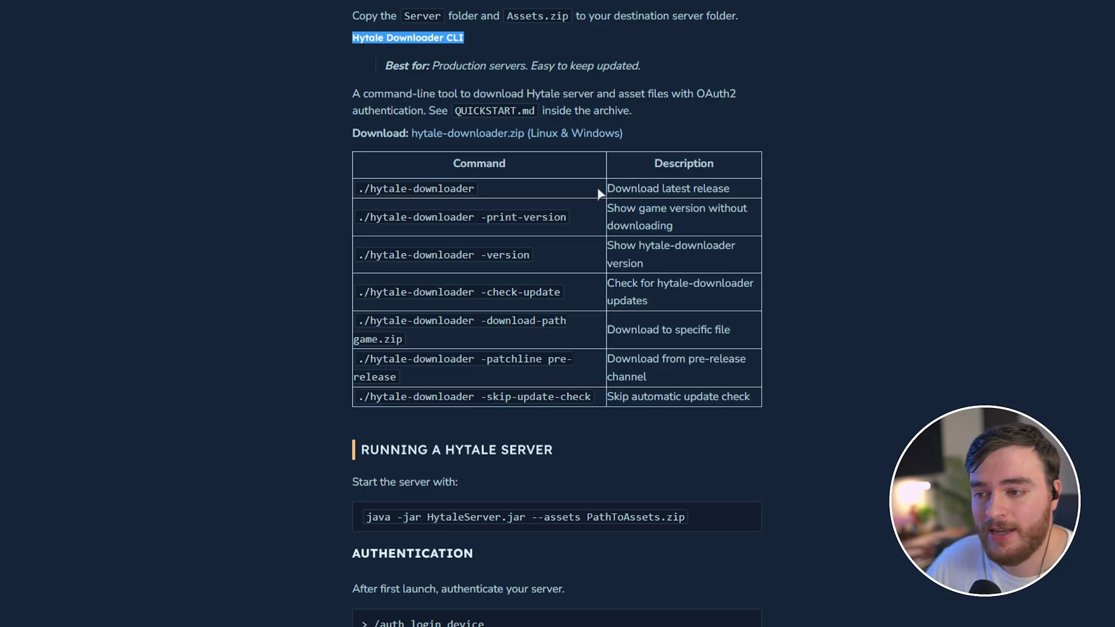
pyautogui.click(487, 133)
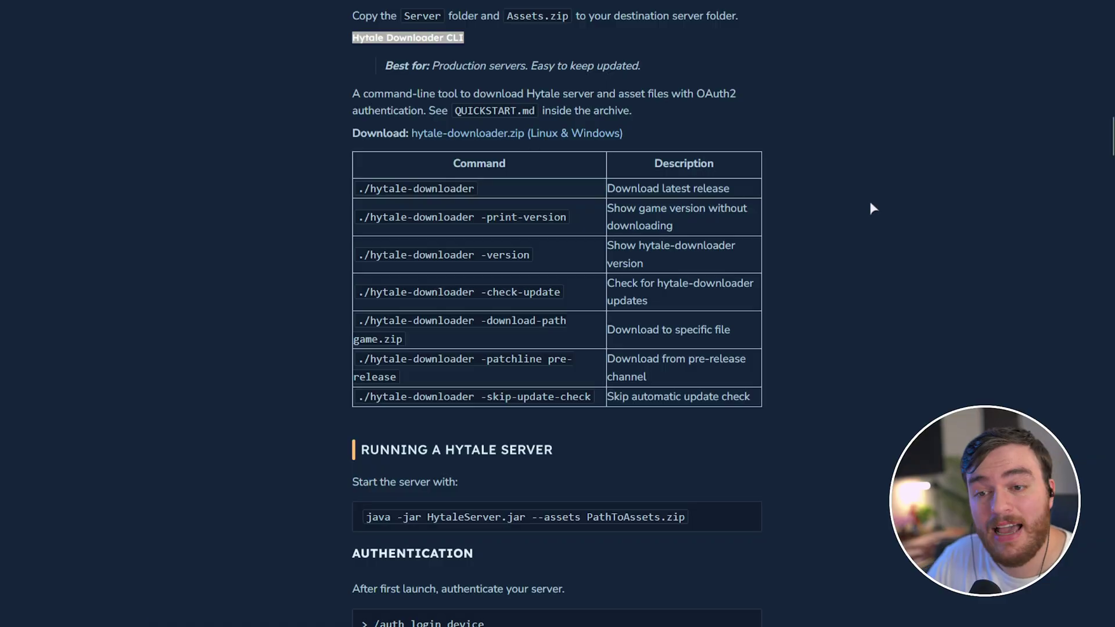
pyautogui.click(483, 249)
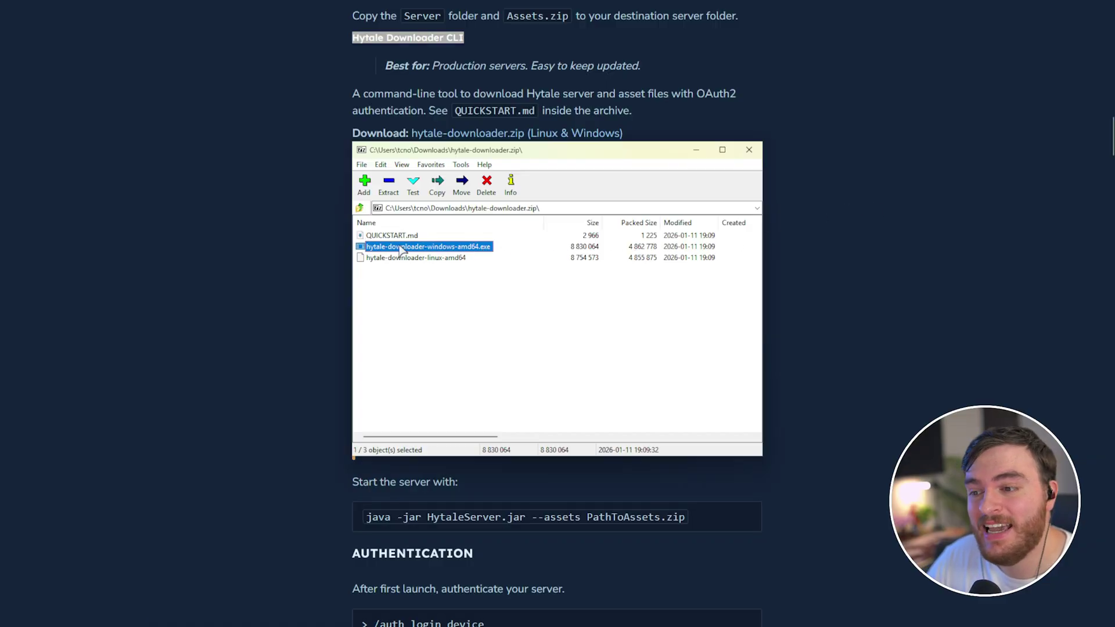
# Step: Copy hytale-downloader-windows-amd64.exe from the archive into the Desktop Hytale folder
pyautogui.click(442, 259)
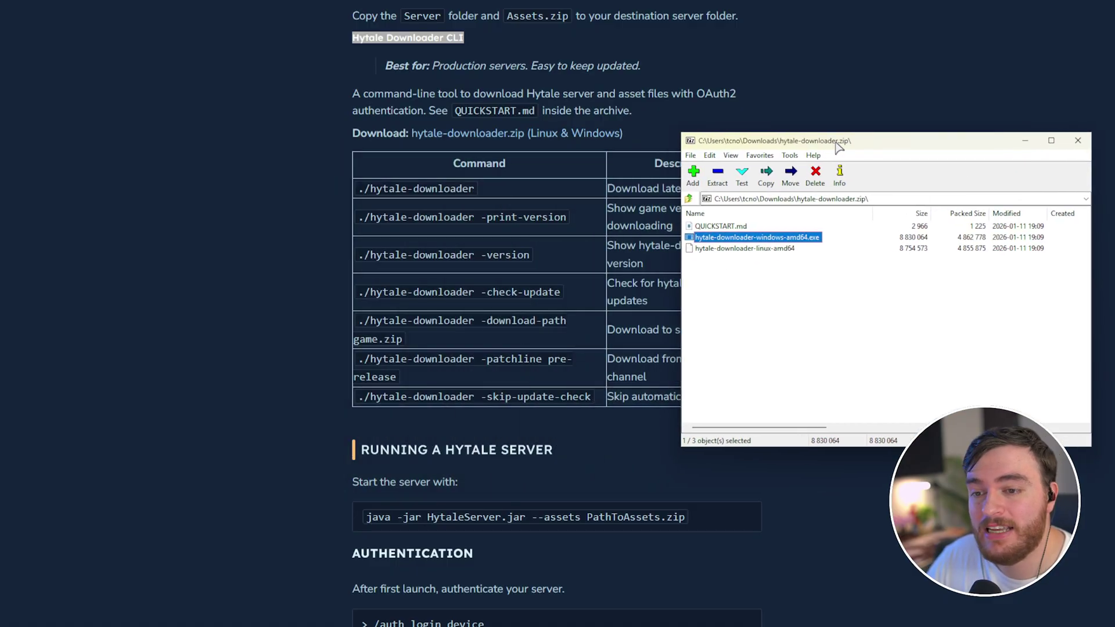
pyautogui.hotkey('alt', 'Tab')
pyautogui.click(761, 238)
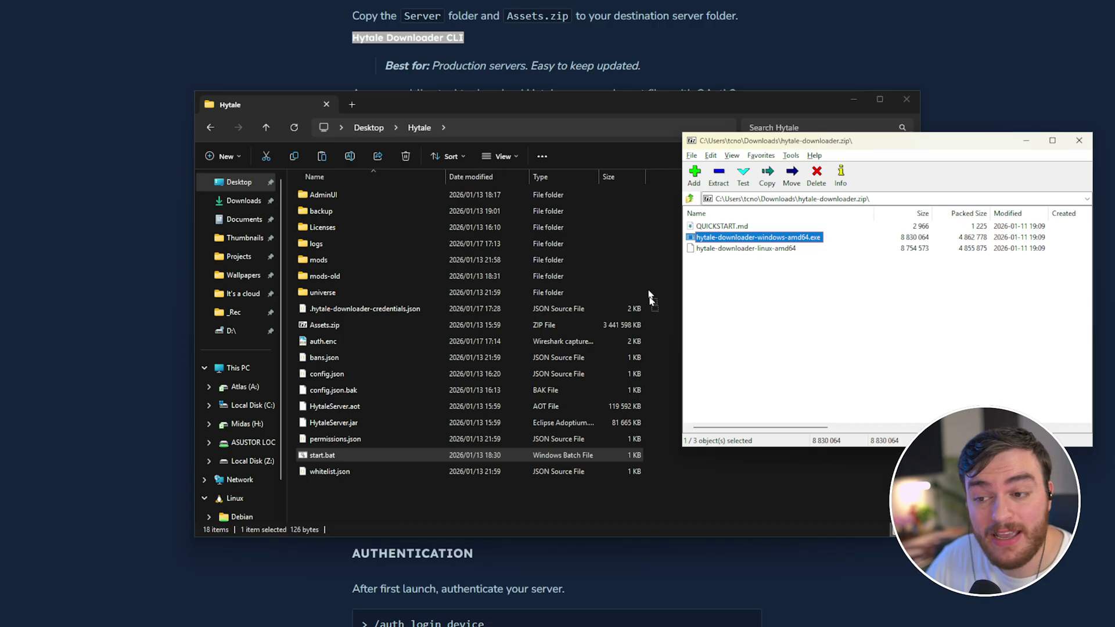
pyautogui.hotkey('alt', 'Tab')
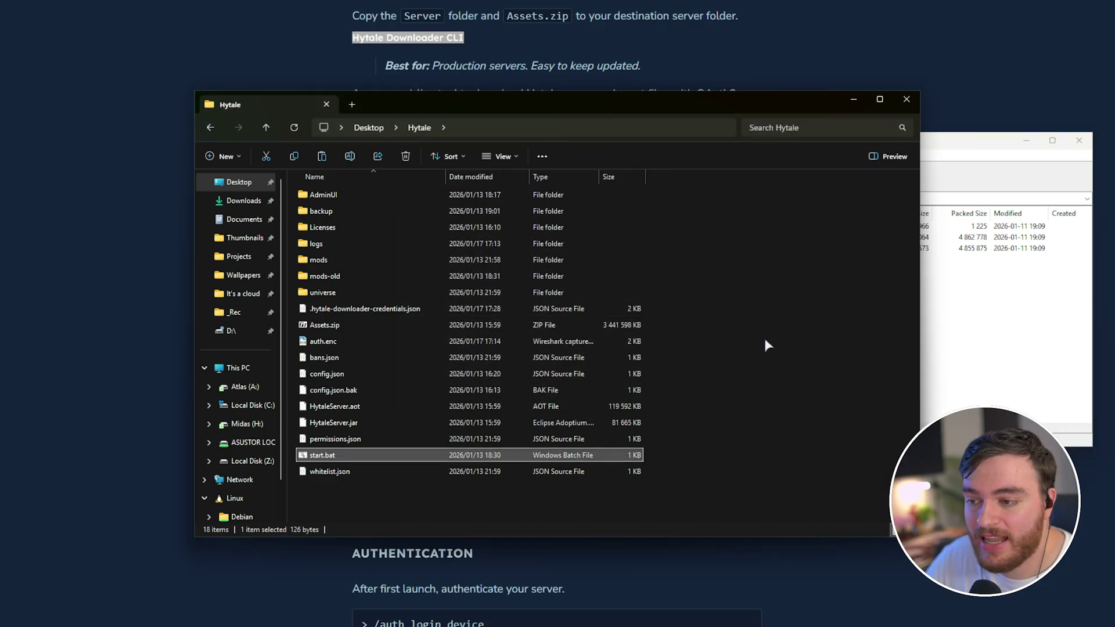
pyautogui.hotkey('ctrl', 'v')
pyautogui.click(1058, 147)
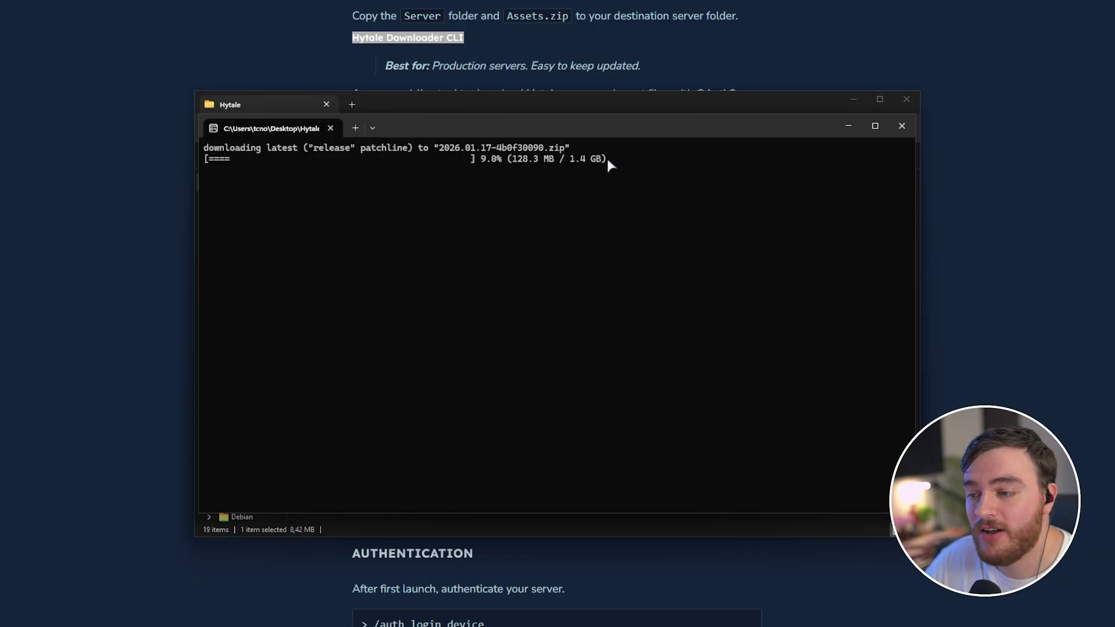
# Step: Run hytale-downloader-windows-amd64.exe to download the latest release, and open the resulting 2026.01.17-4b0f30090.zip
pyautogui.moveTo(607, 155); pyautogui.dragTo(279, 191)
pyautogui.click(528, 263)
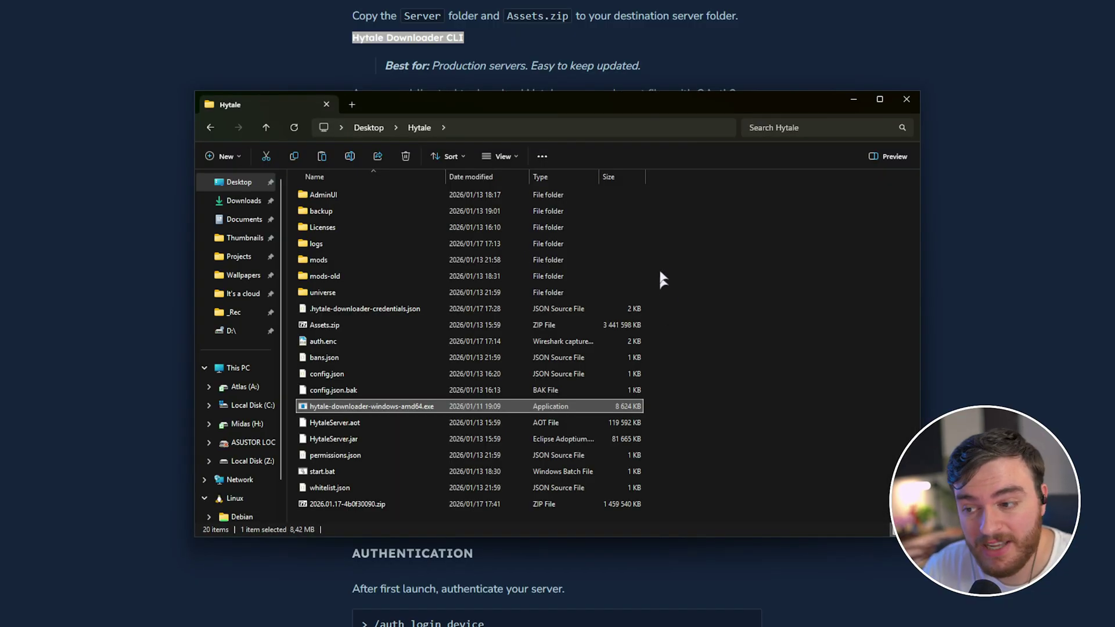
pyautogui.click(374, 504)
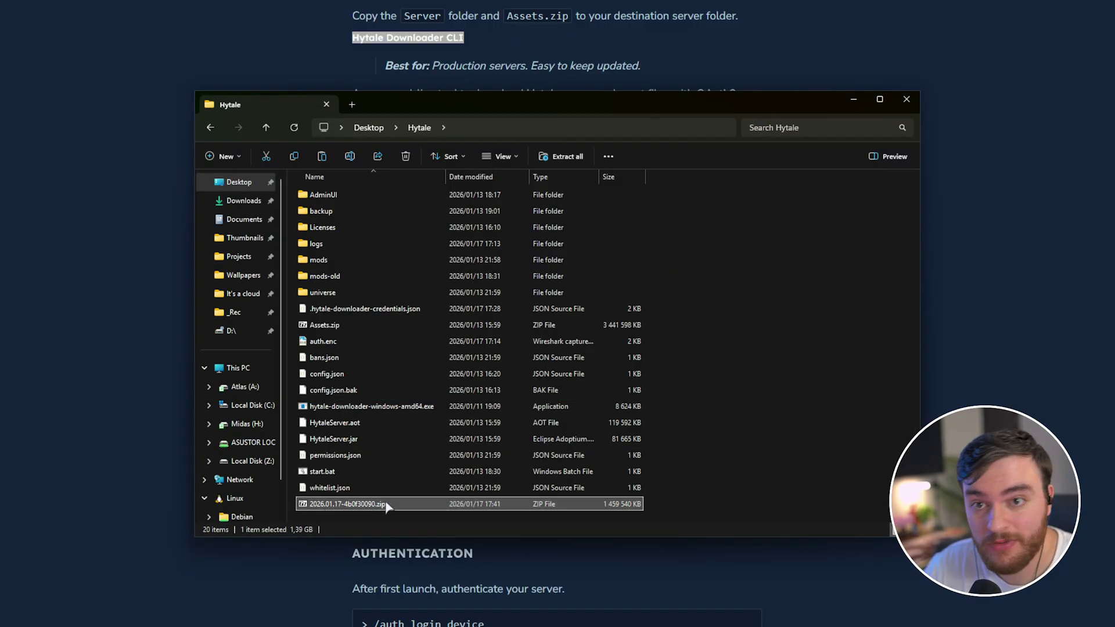
pyautogui.doubleClick(387, 504)
pyautogui.click(791, 155)
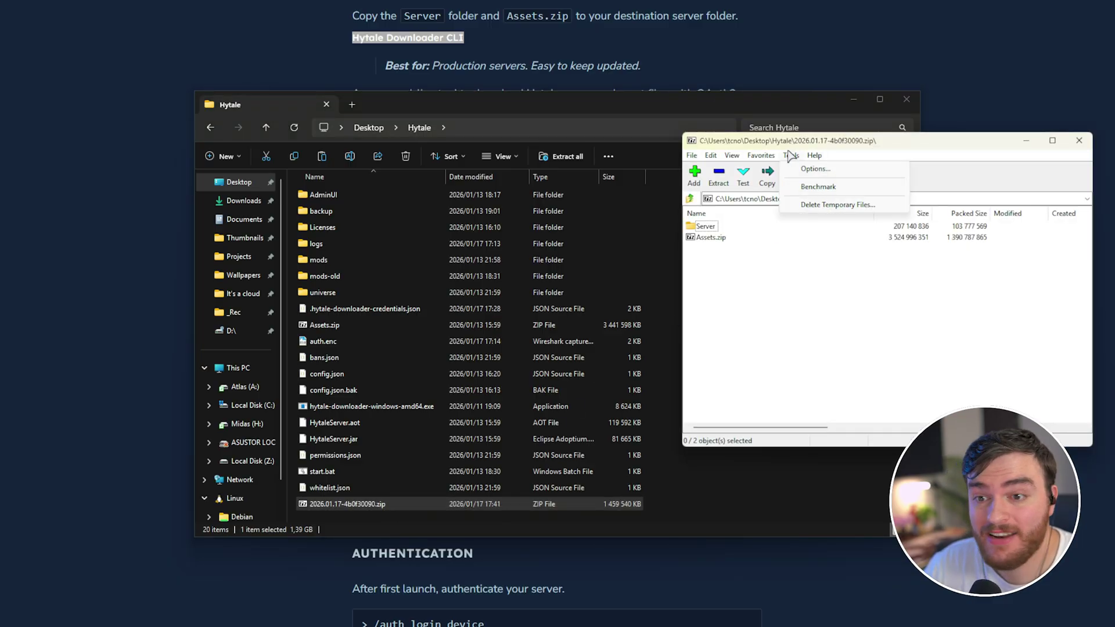
pyautogui.click(781, 142)
# Step: Extract Licenses, HytaleServer.jar and HytaleServer.aot from the archive's Server folder into the Desktop Hytale folder, replacing the existing files
pyautogui.click(714, 238)
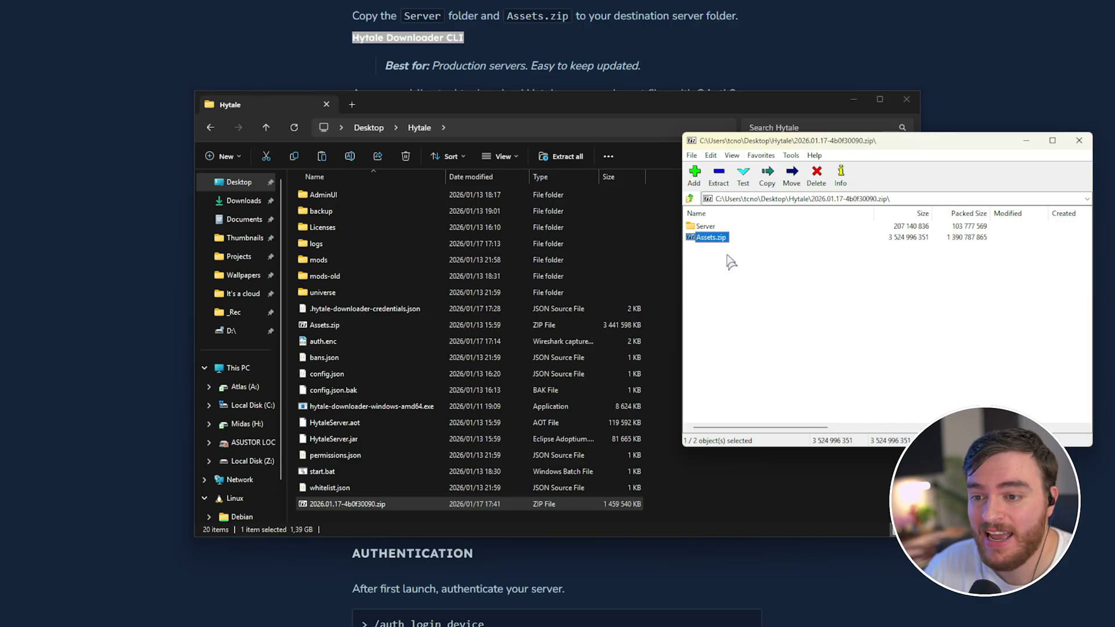
pyautogui.doubleClick(703, 226)
pyautogui.moveTo(753, 301); pyautogui.dragTo(668, 280)
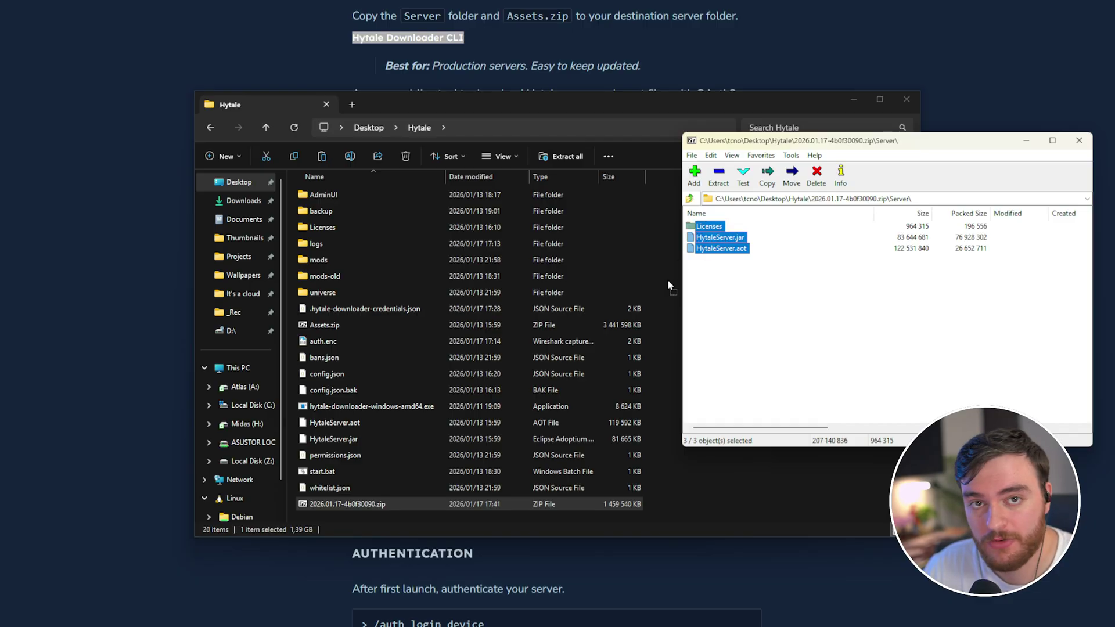
pyautogui.click(571, 224)
# Step: Extract Assets.zip from the release archive's root into the Desktop Hytale folder, replacing the existing file, and close the archive
pyautogui.click(690, 199)
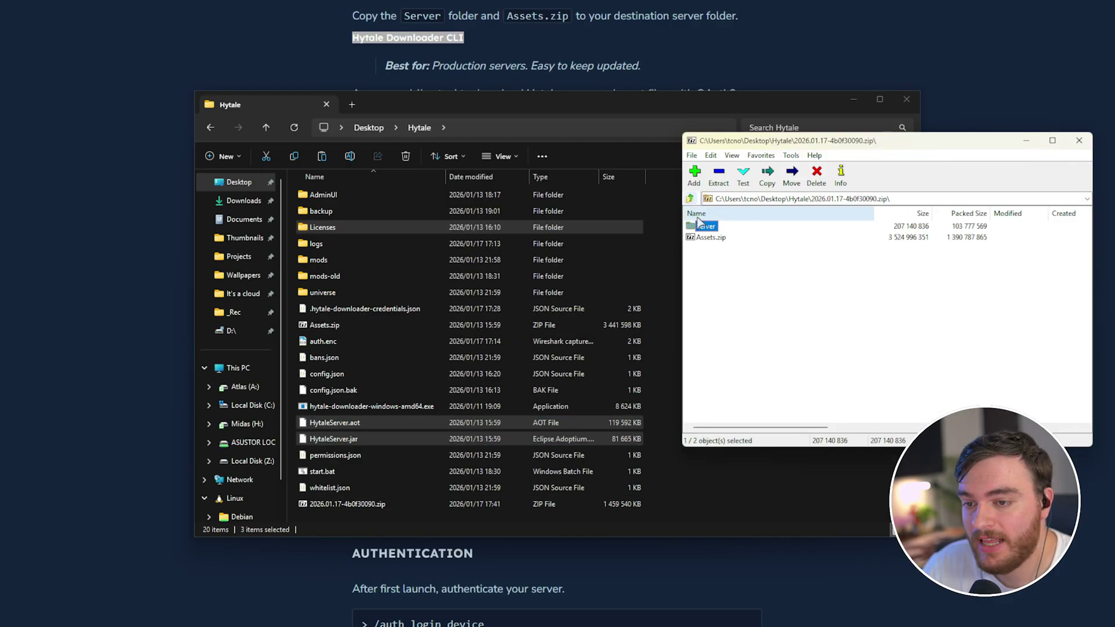
pyautogui.click(709, 237)
pyautogui.moveTo(709, 237); pyautogui.dragTo(661, 257)
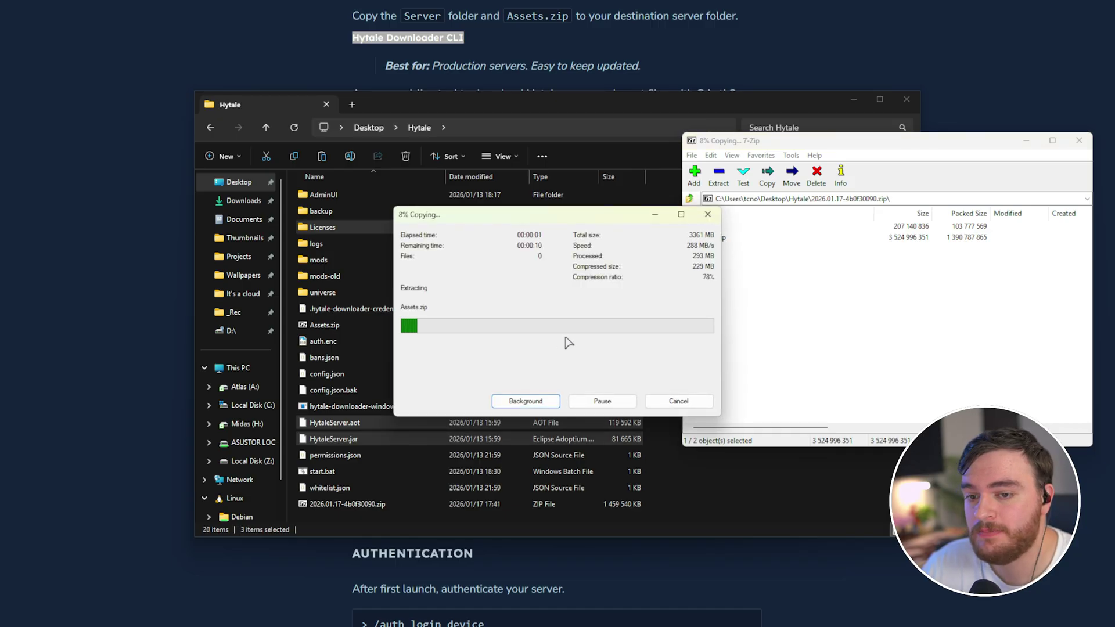
pyautogui.click(590, 225)
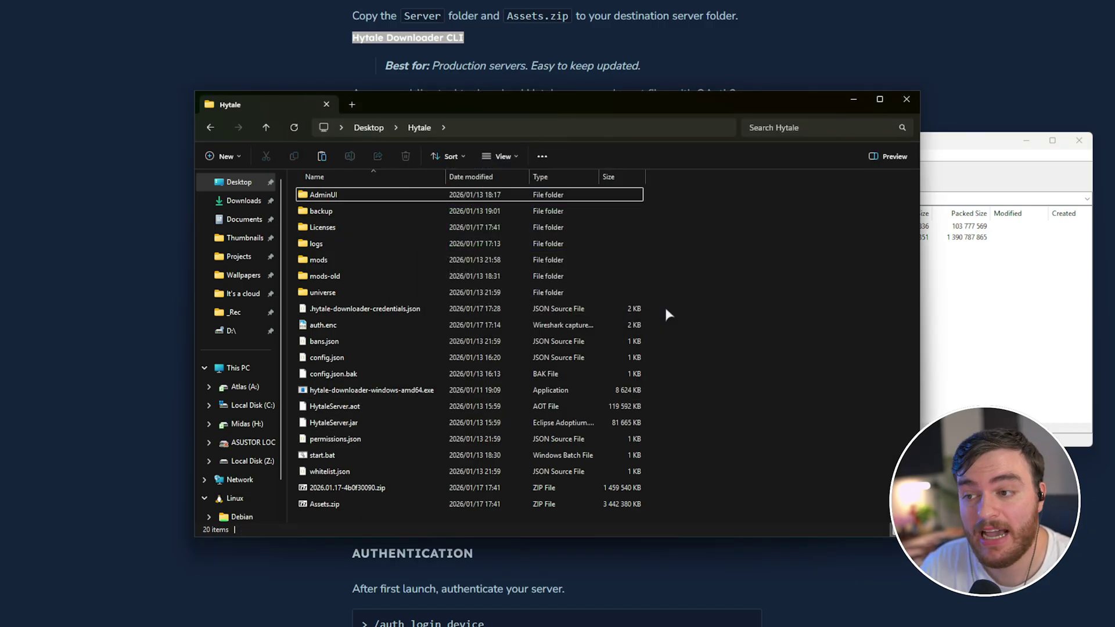
pyautogui.click(1080, 142)
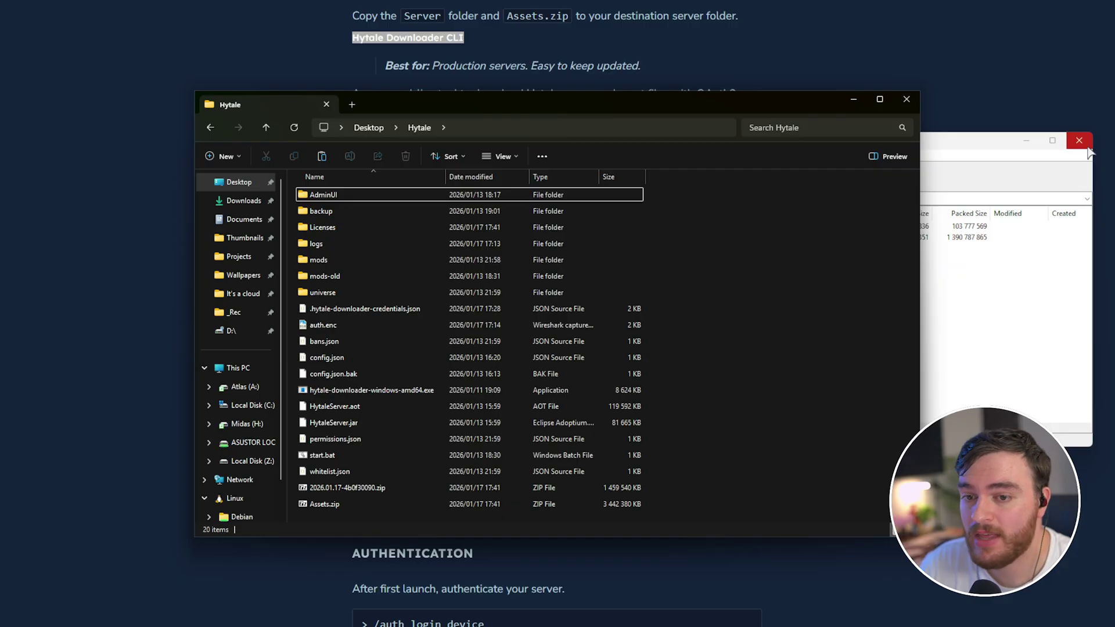
# Step: Permanently delete 2026.01.17-4b0f30090.zip from the Hytale folder and close the folder
pyautogui.click(474, 488)
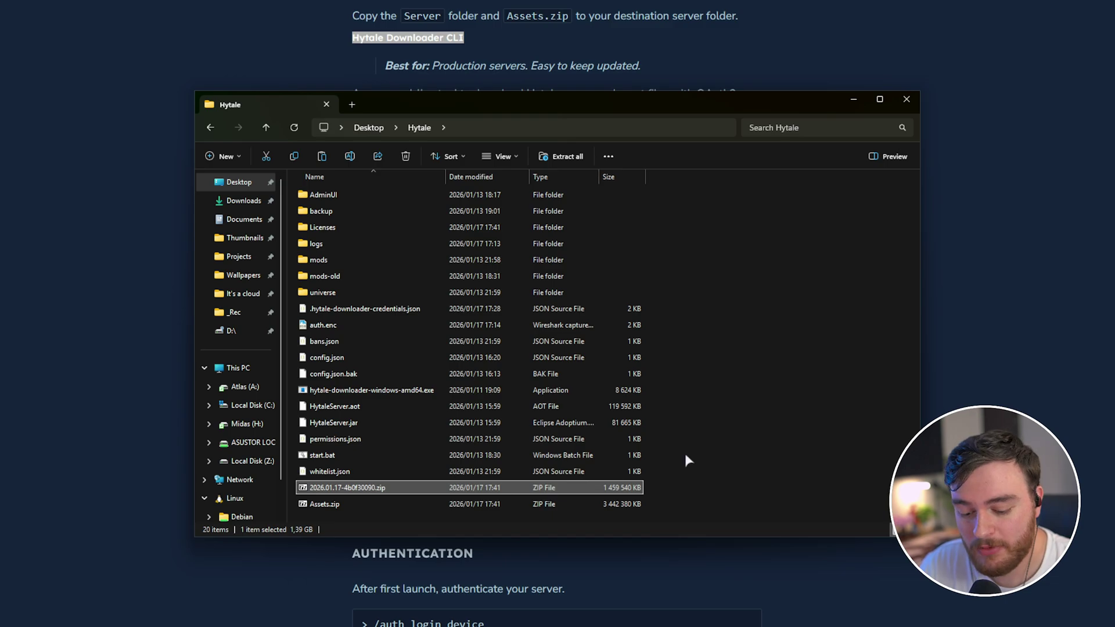
pyautogui.hotkey('shift', 'Delete')
pyautogui.press('Return')
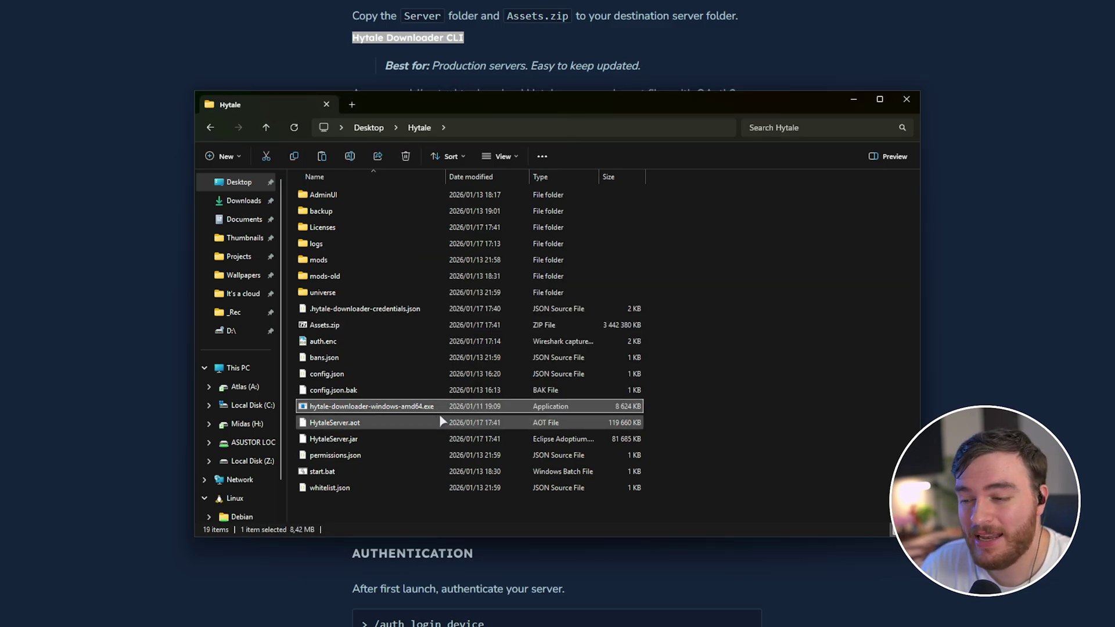
pyautogui.keyDown('ctrl'); pyautogui.click(485, 411); pyautogui.keyUp('ctrl')
pyautogui.click(907, 103)
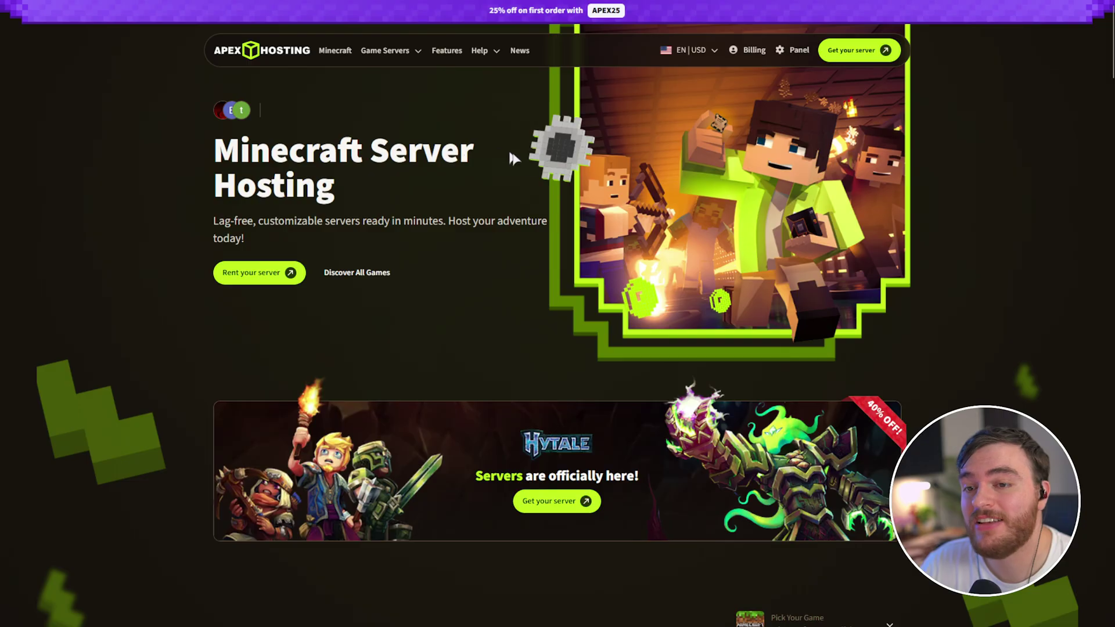
# Step: Open the Apex Hosting server panel and restart the hosted Hytale server
pyautogui.click(793, 51)
pyautogui.click(404, 190)
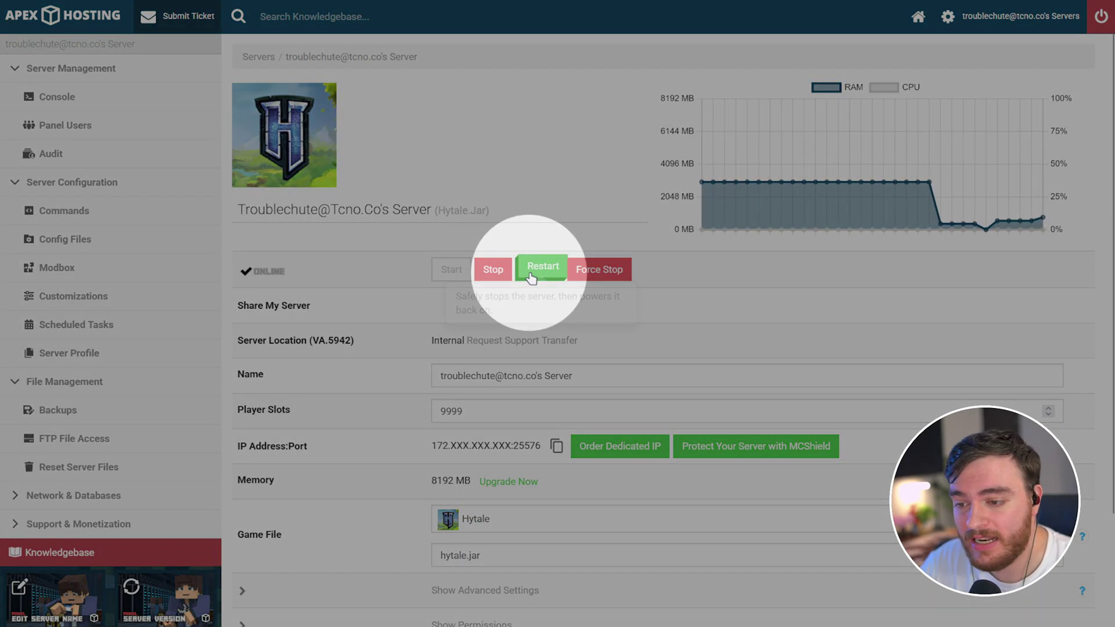
pyautogui.click(530, 271)
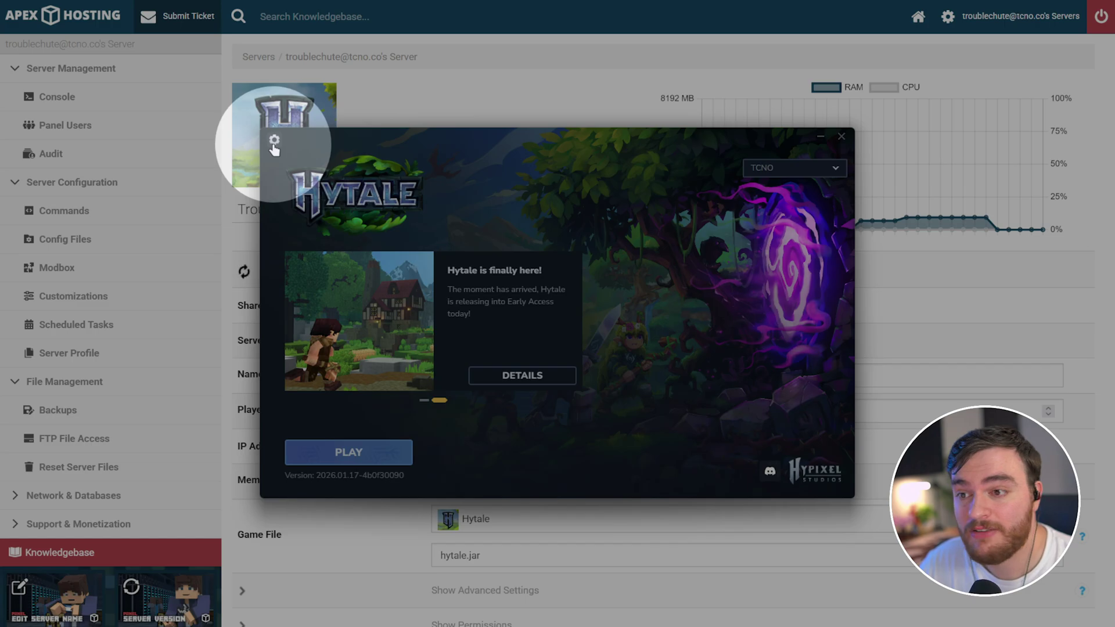
# Step: Switch the Hytale launcher's patchline to pre-release and start installing that game version
pyautogui.click(274, 140)
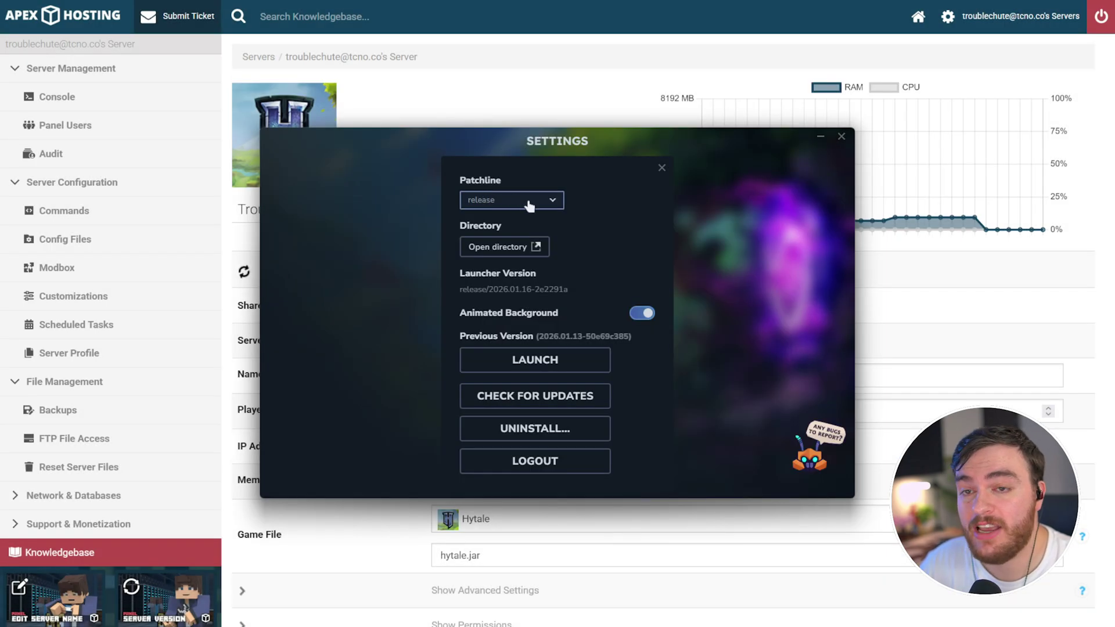
pyautogui.click(525, 200)
pyautogui.click(526, 237)
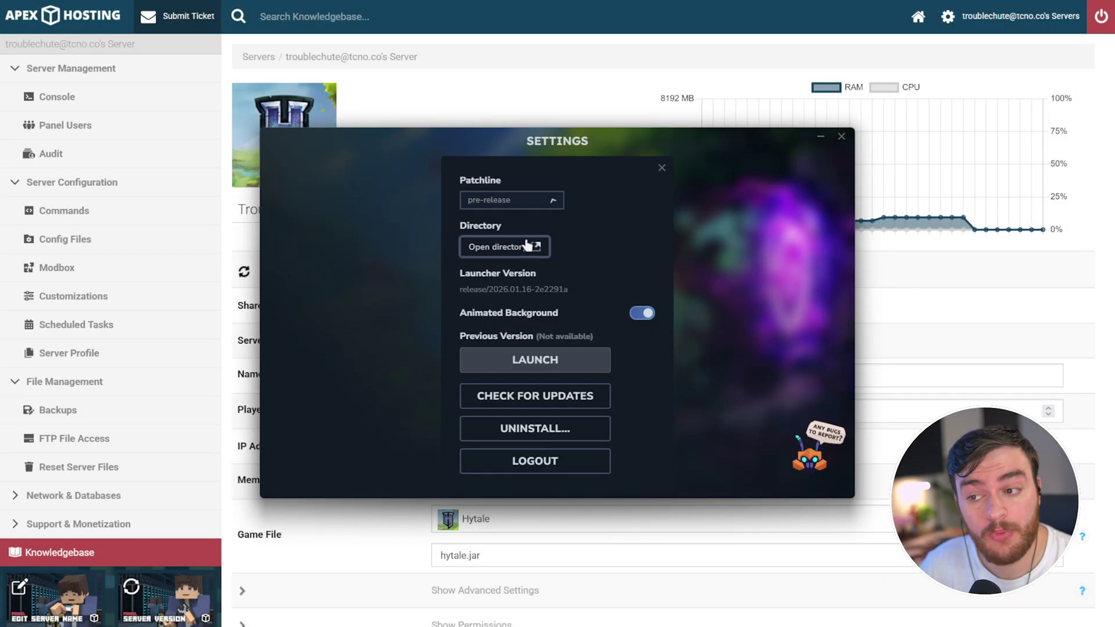
pyautogui.click(661, 167)
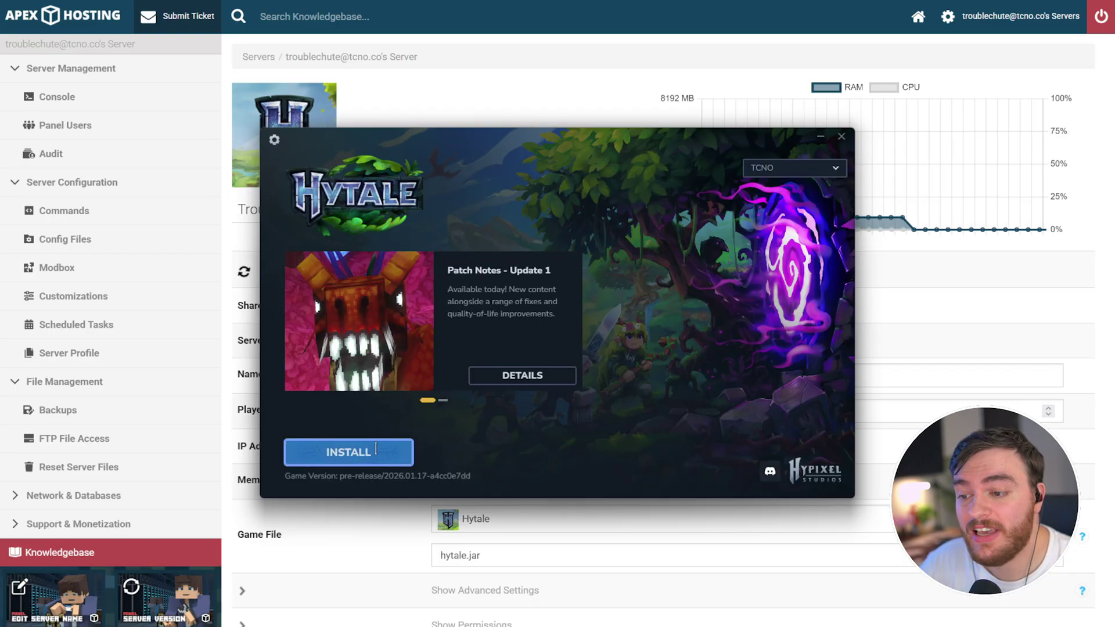
pyautogui.click(348, 452)
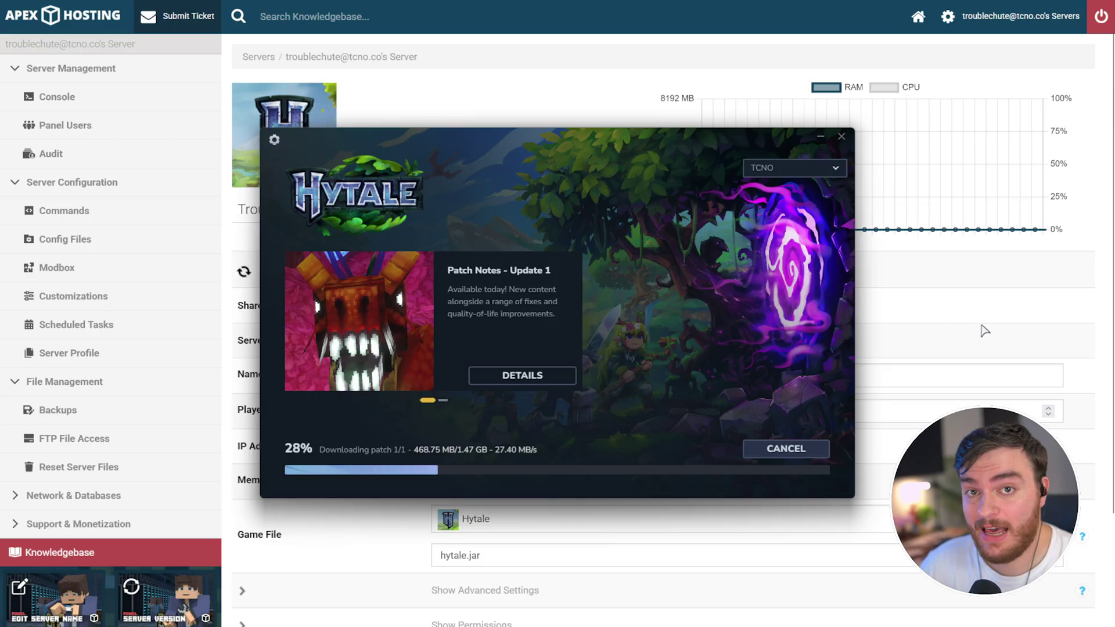
pyautogui.click(984, 316)
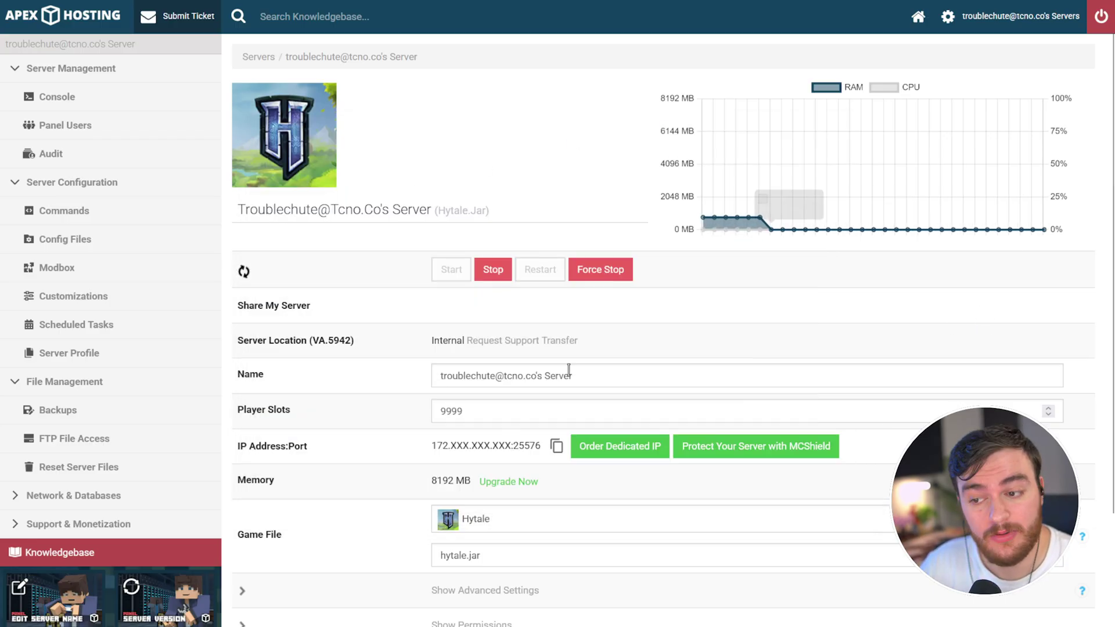
# Step: Switch the hosted server's game file to Hytale (Pre-Release Patchline) and accept the version change
pyautogui.scroll(-2, 691, 272)
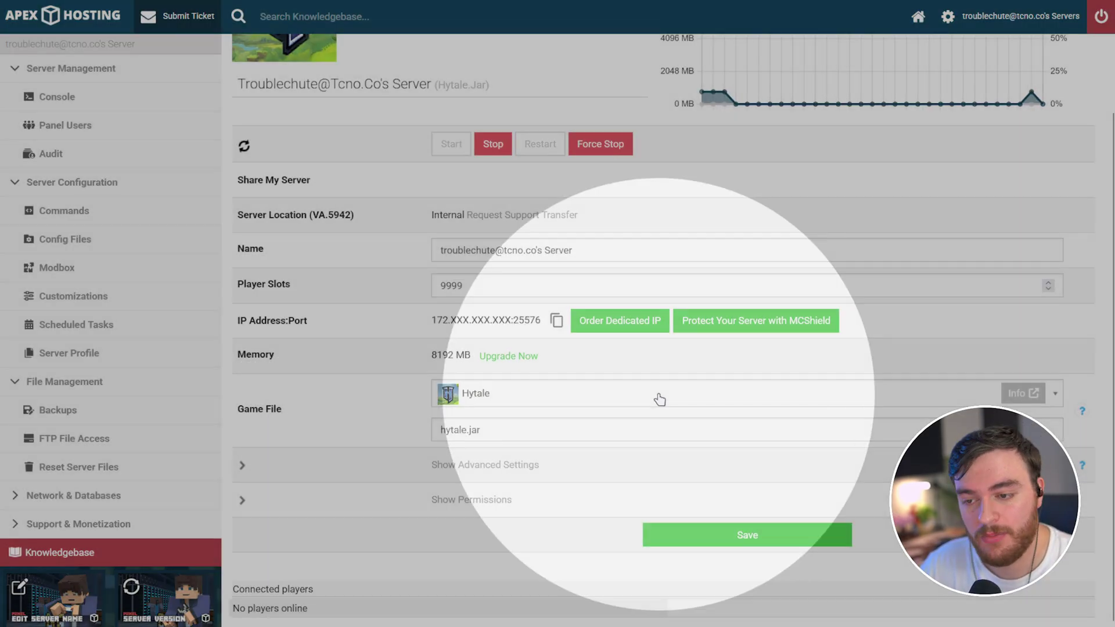
pyautogui.click(658, 398)
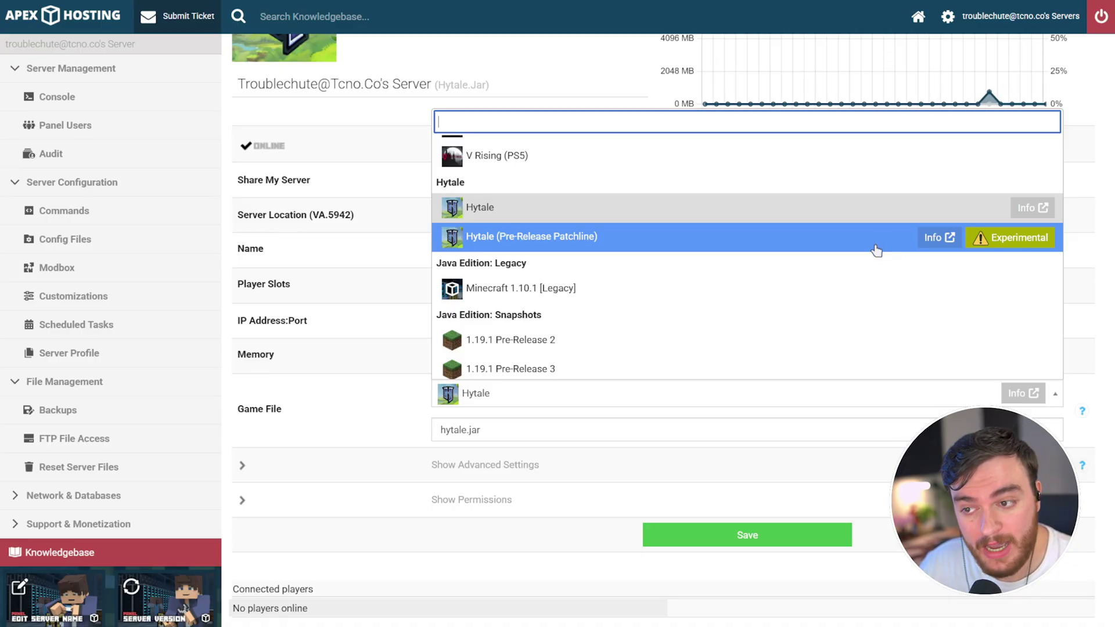
pyautogui.click(877, 250)
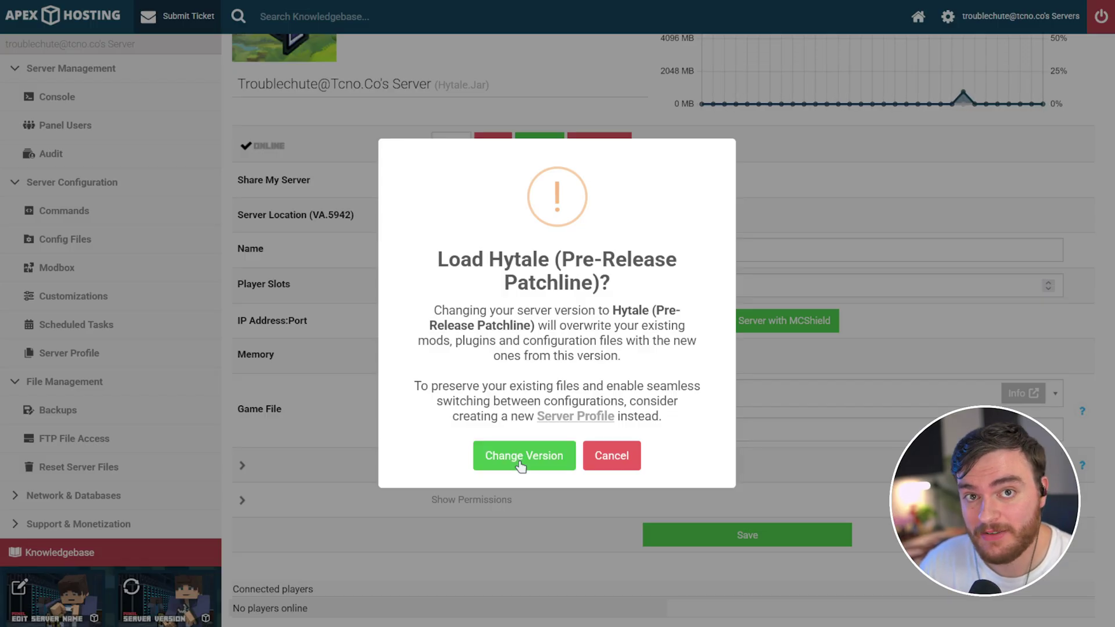
pyautogui.click(521, 458)
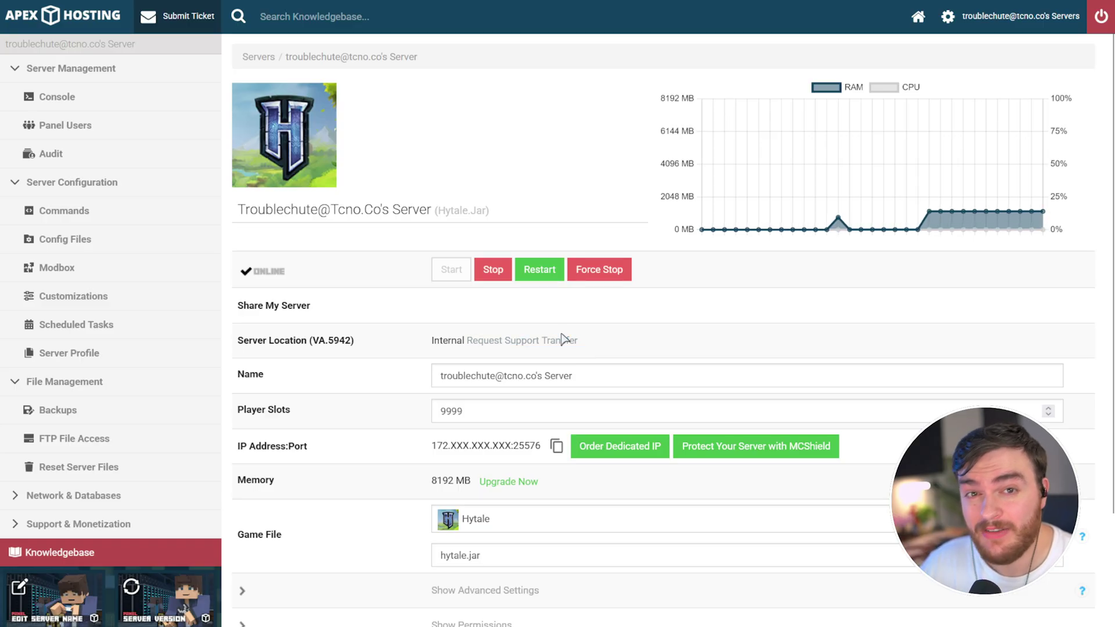
pyautogui.click(562, 343)
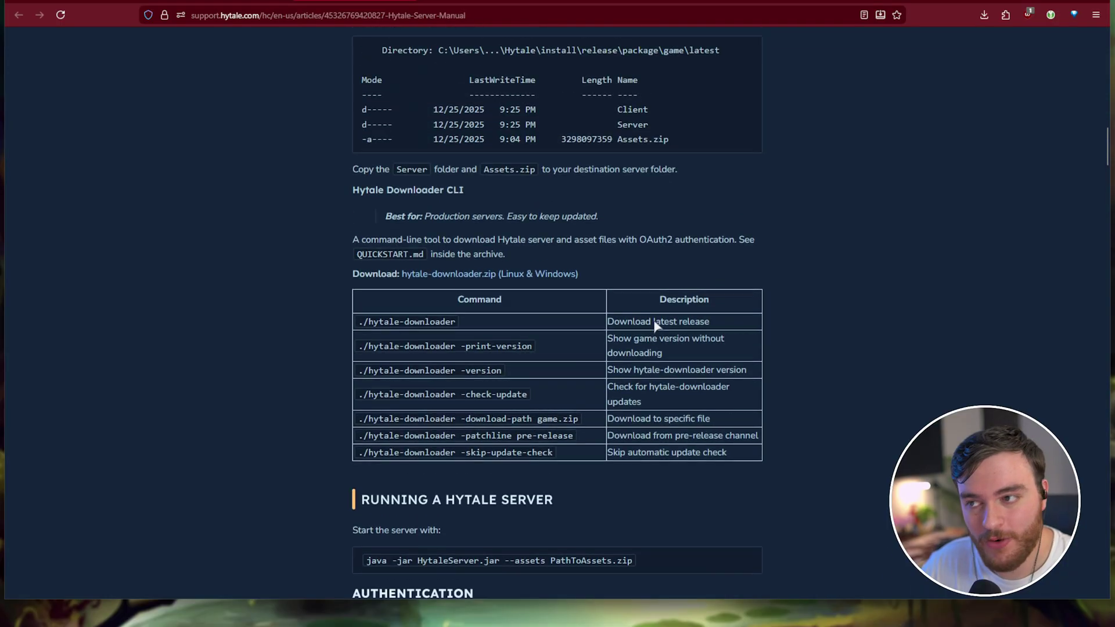
# Step: Look up the Windows launcher path in the Hytale Server Manual and open %appdata%\Hytale\install\release\package\game\latest
pyautogui.scroll(8, 653, 324)
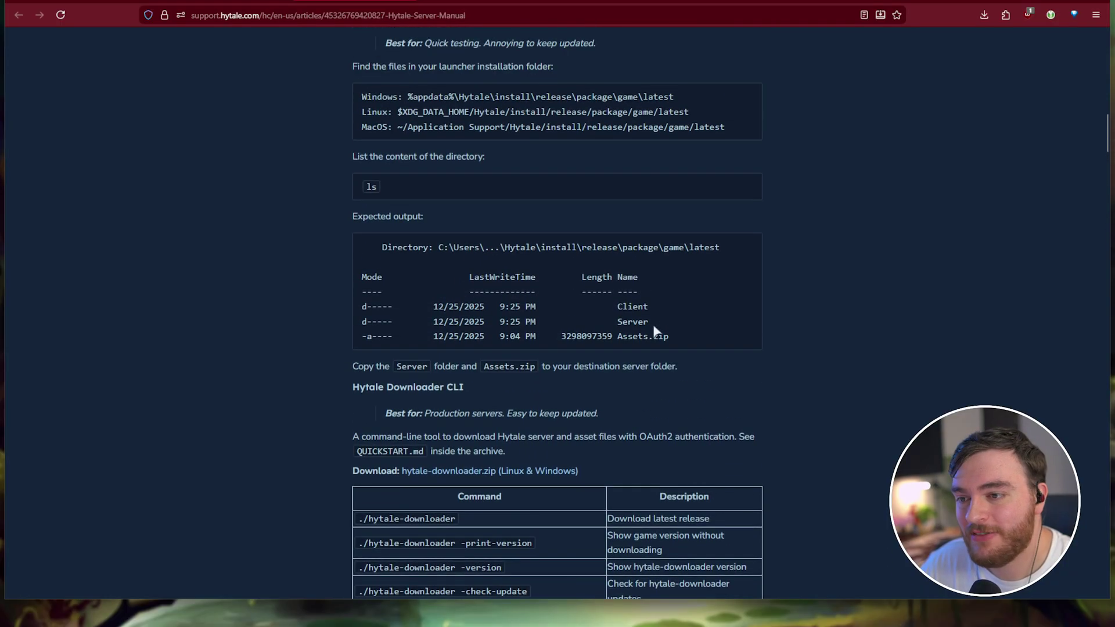
pyautogui.moveTo(674, 334); pyautogui.dragTo(406, 334)
pyautogui.press('super+r')
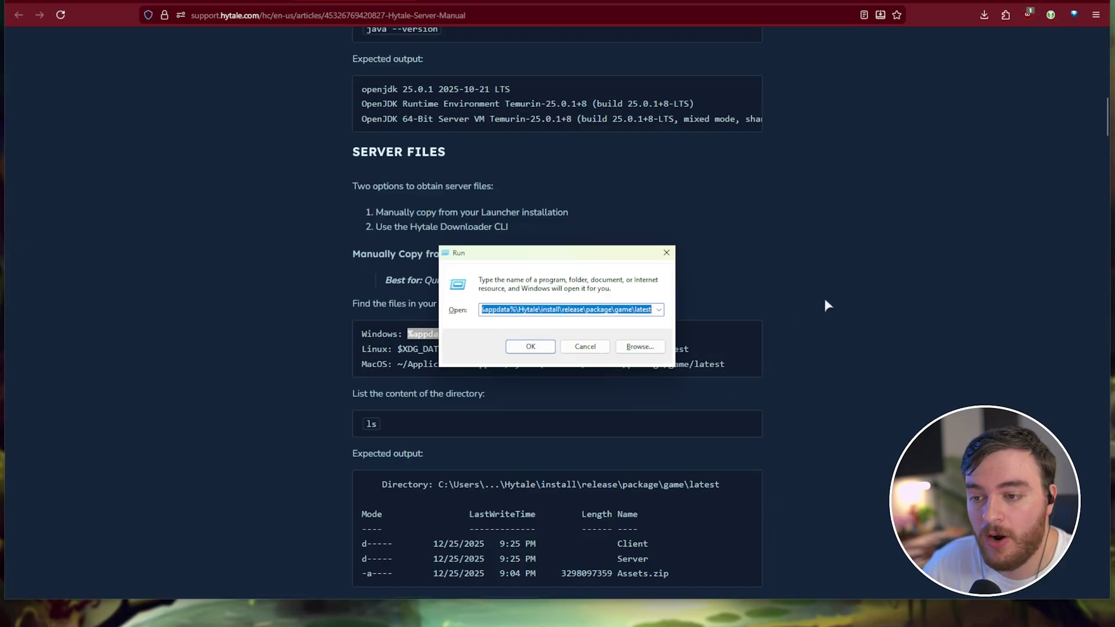
pyautogui.press('Return')
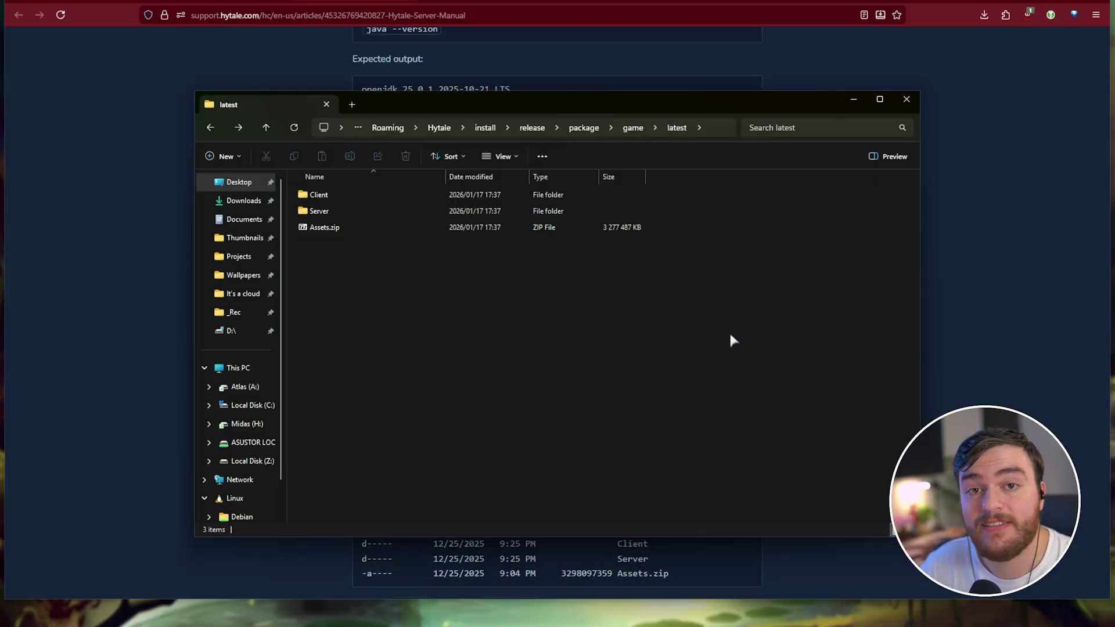
pyautogui.moveTo(726, 331); pyautogui.dragTo(643, 240)
pyautogui.click(676, 276)
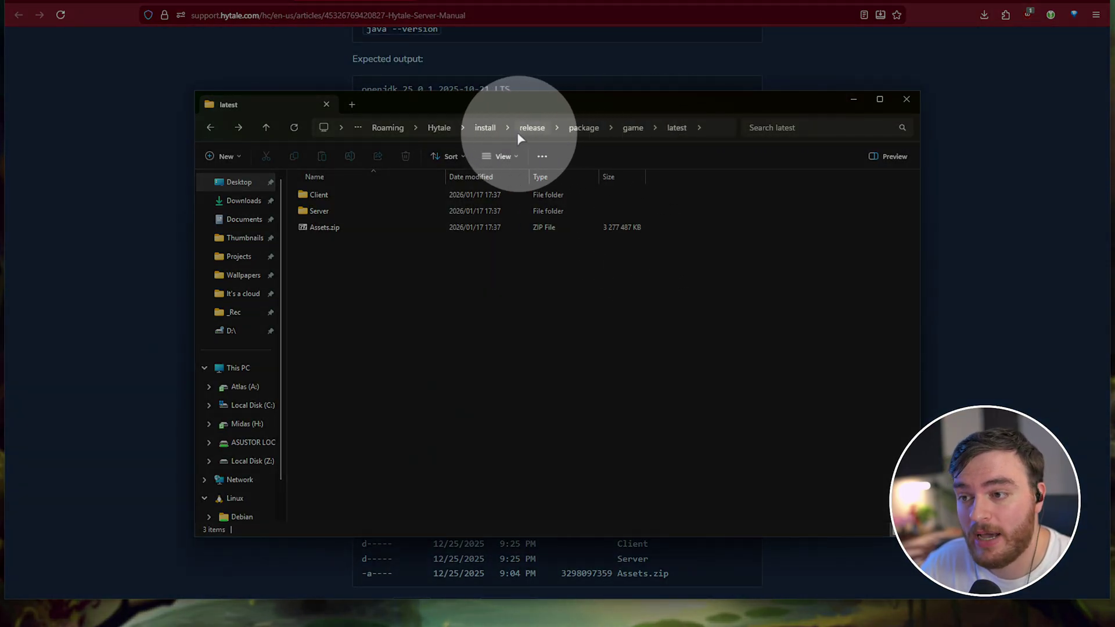
# Step: Go to the launcher's pre-release server files in Hytale\install\pre-release\package\game\latest
pyautogui.click(493, 129)
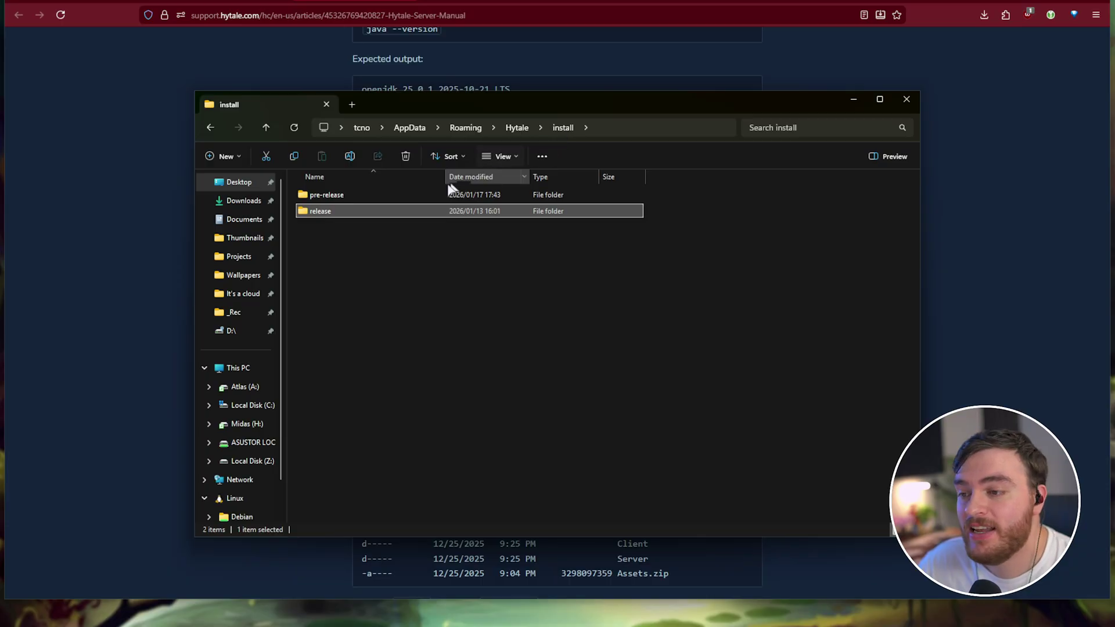
pyautogui.doubleClick(381, 194)
pyautogui.doubleClick(381, 195)
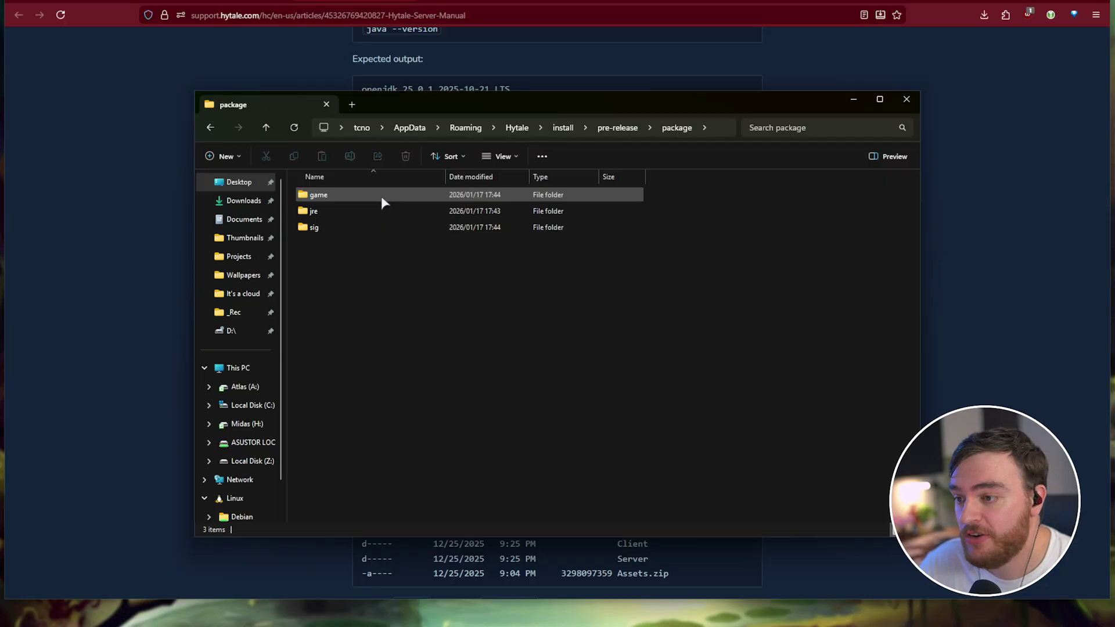
pyautogui.doubleClick(381, 194)
pyautogui.doubleClick(381, 195)
pyautogui.hotkey('ctrl', 'a')
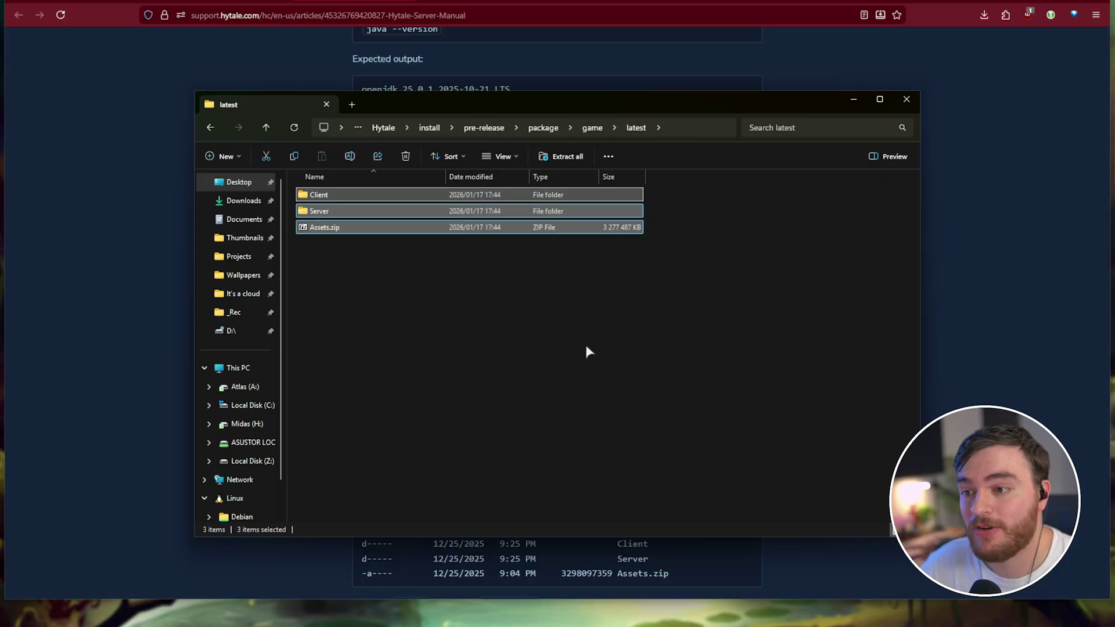
pyautogui.click(589, 346)
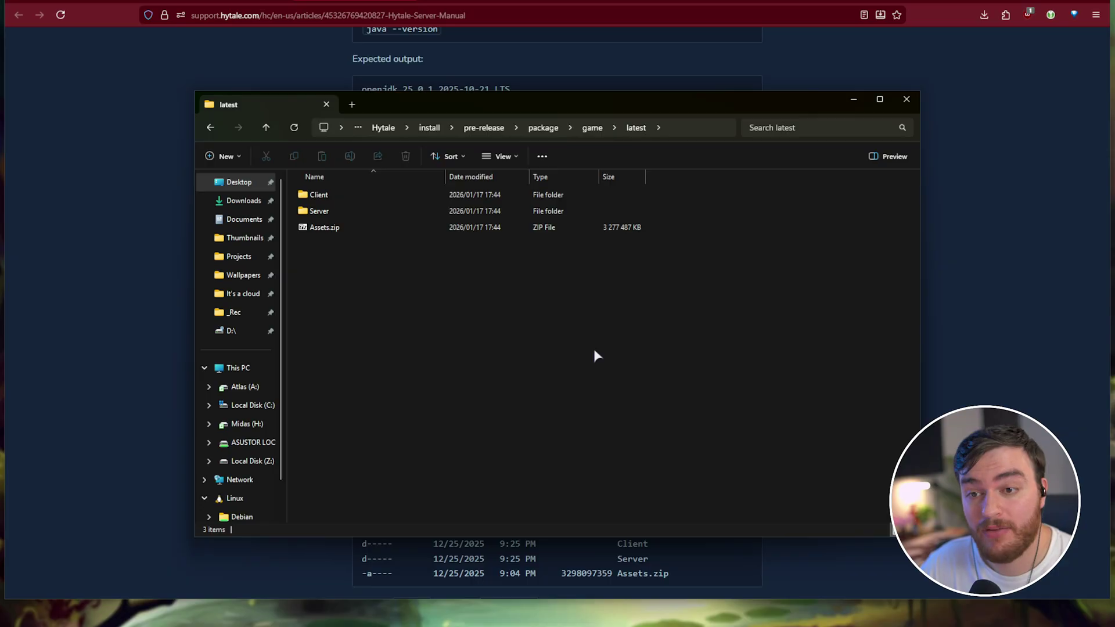
# Step: Bring up the Desktop Hytale folder beside the pre-release latest folder and select the pre-release Assets.zip
pyautogui.moveTo(611, 107); pyautogui.dragTo(995, 104)
pyautogui.moveTo(692, 21); pyautogui.dragTo(774, 113)
pyautogui.click(841, 226)
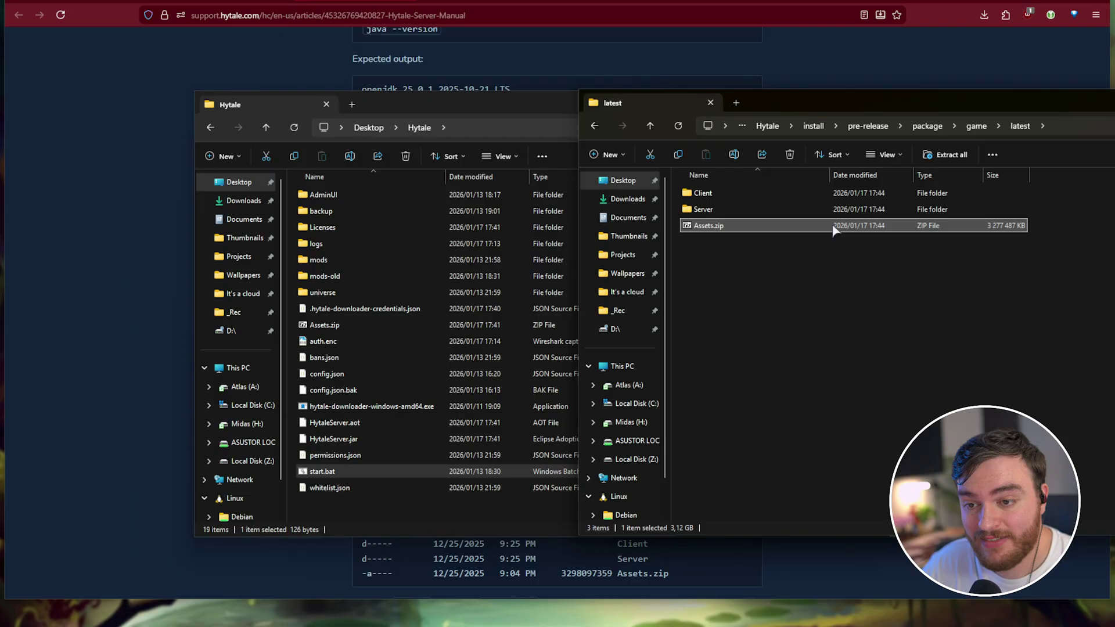
pyautogui.moveTo(837, 229); pyautogui.dragTo(729, 209)
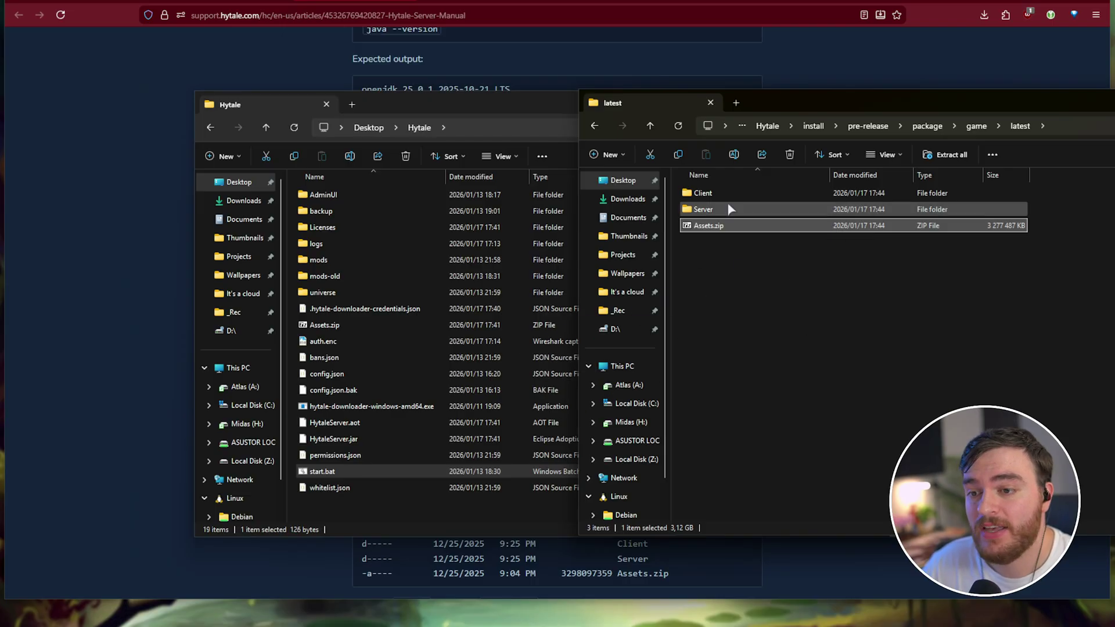
# Step: Try to copy everything in the pre-release Server folder into the Desktop Hytale folder, cancel the copy, and minimize the Server window
pyautogui.doubleClick(729, 209)
pyautogui.moveTo(826, 325); pyautogui.dragTo(776, 189)
pyautogui.moveTo(695, 231); pyautogui.dragTo(552, 413)
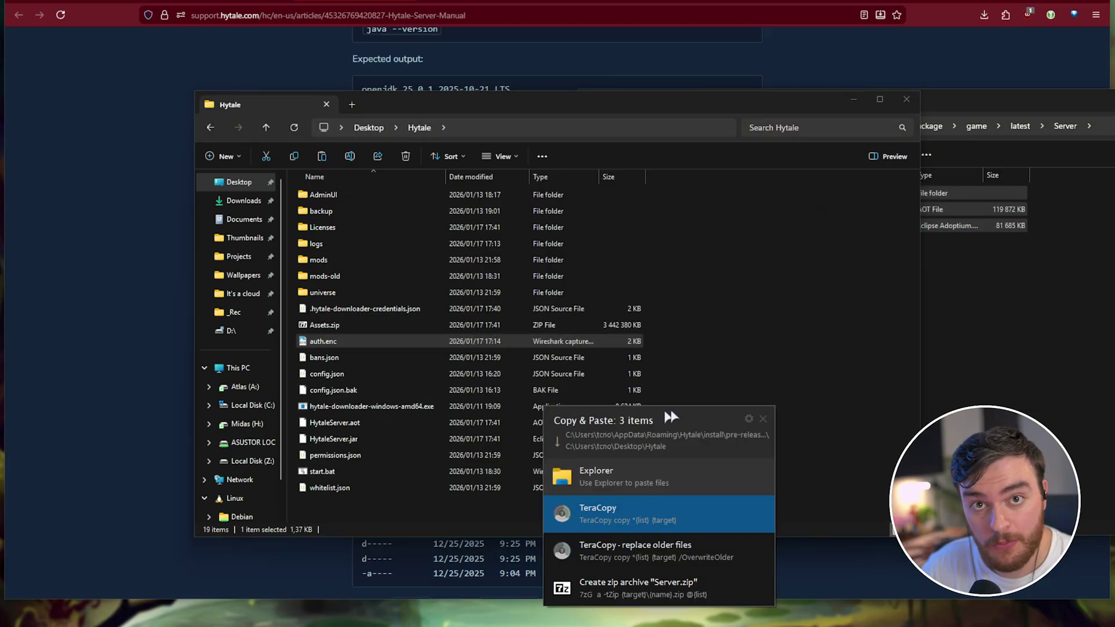
pyautogui.click(761, 421)
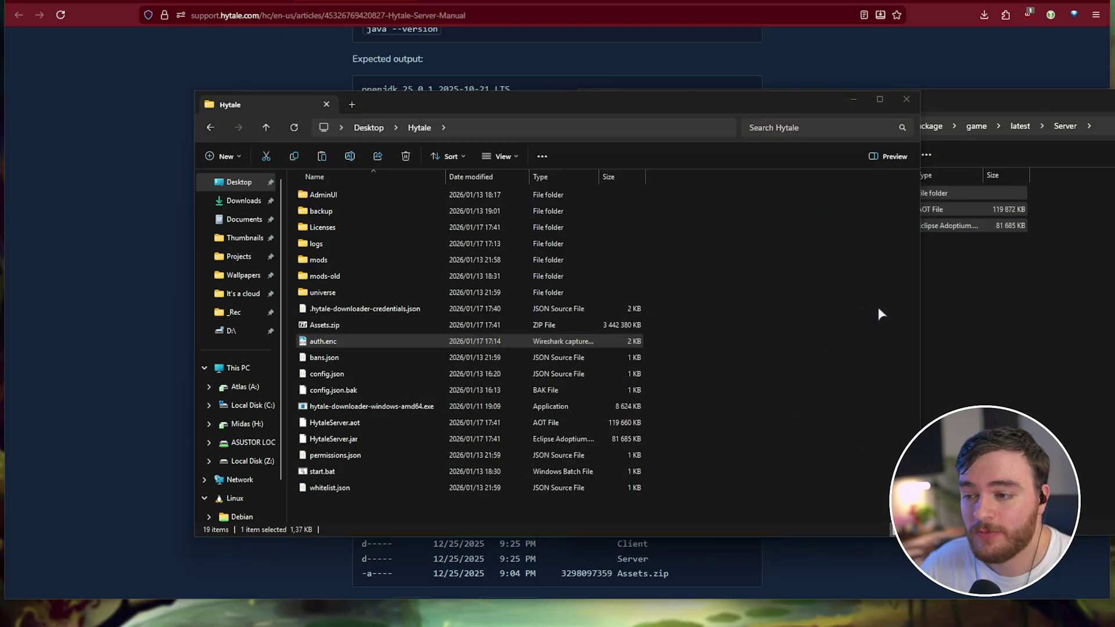
pyautogui.click(928, 105)
pyautogui.moveTo(923, 111); pyautogui.dragTo(743, 110)
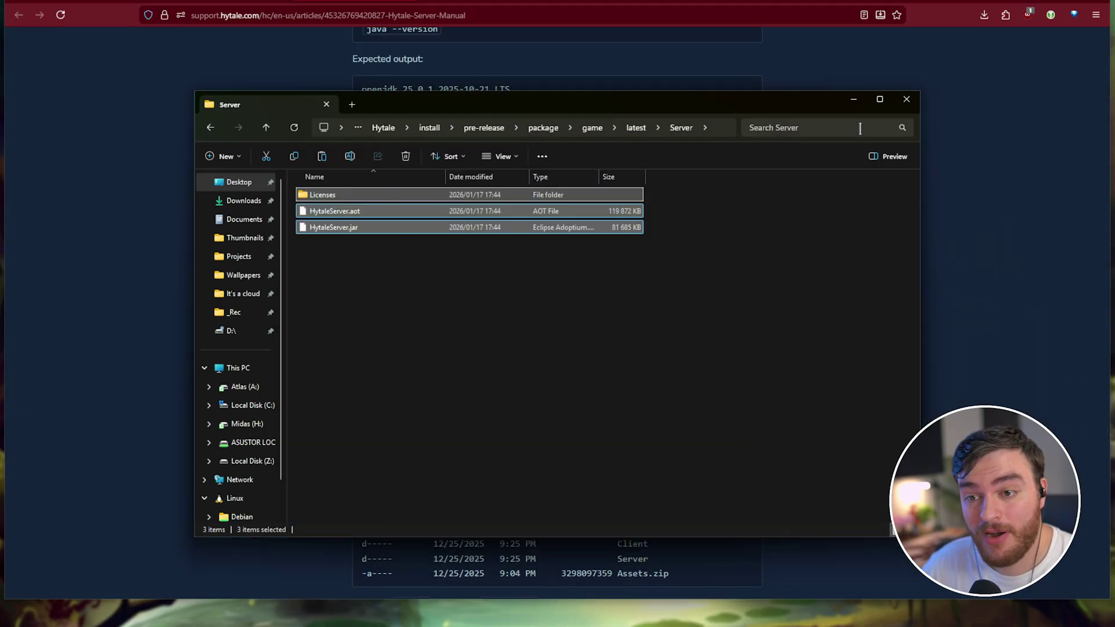
pyautogui.click(853, 100)
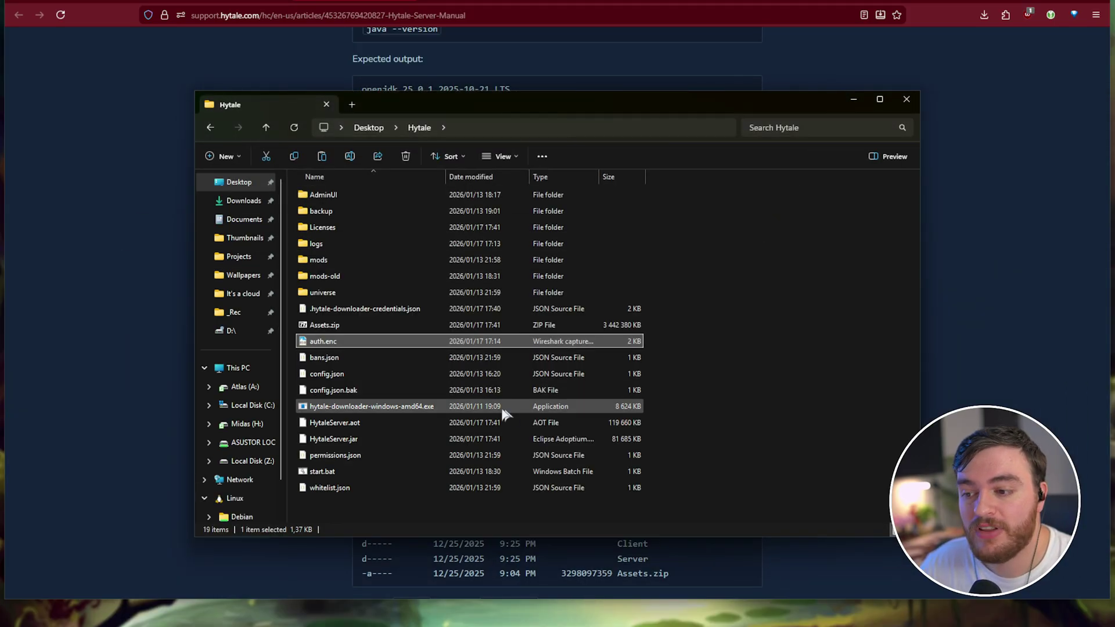
# Step: Open a command prompt in the Desktop Hytale folder that contains hytale-downloader-windows-amd64.exe
pyautogui.click(493, 407)
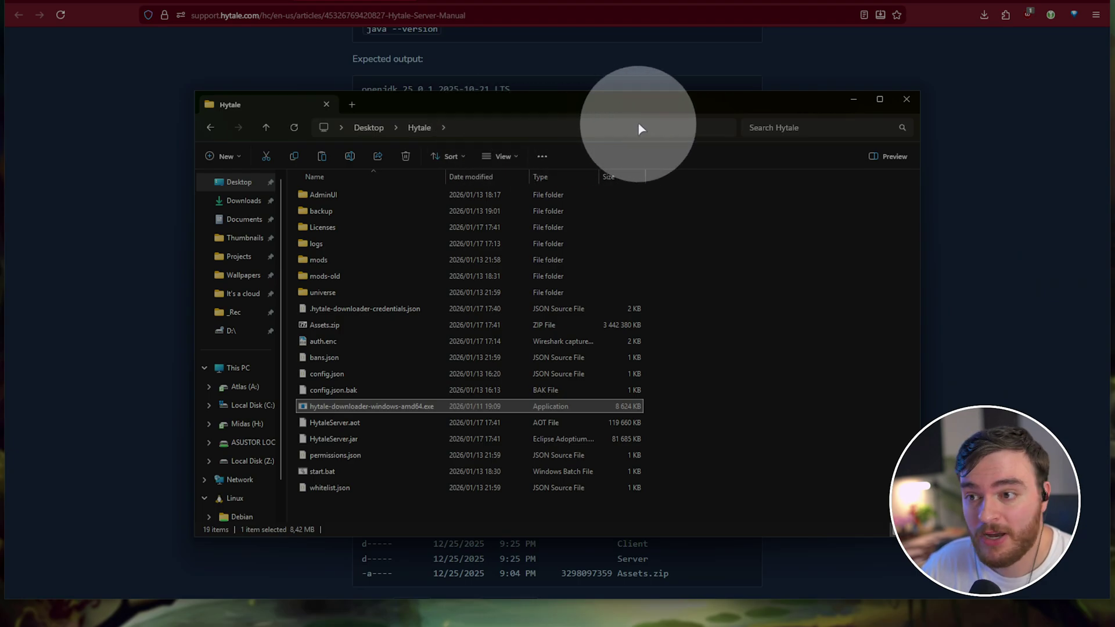
pyautogui.click(564, 133)
pyautogui.press('BackSpace')
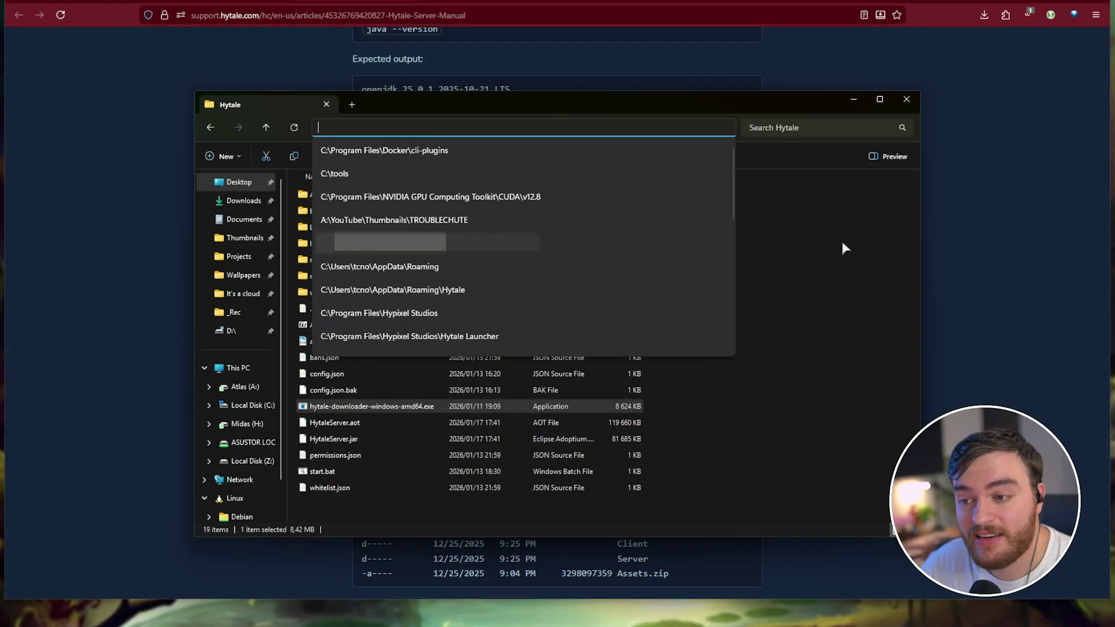
pyautogui.write('cmd')
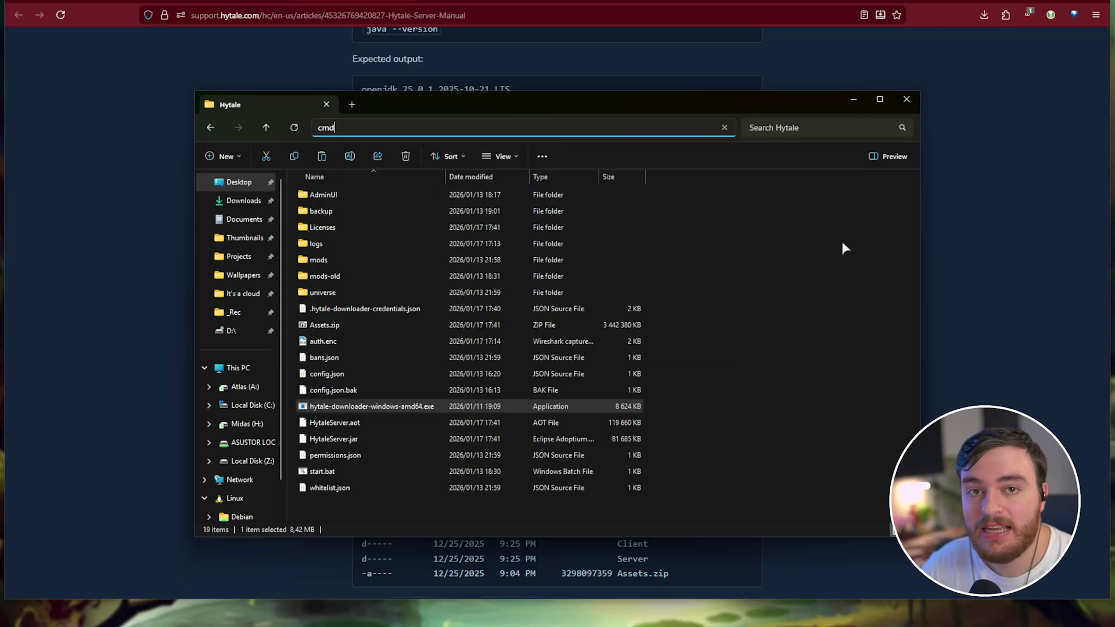
pyautogui.press('Return')
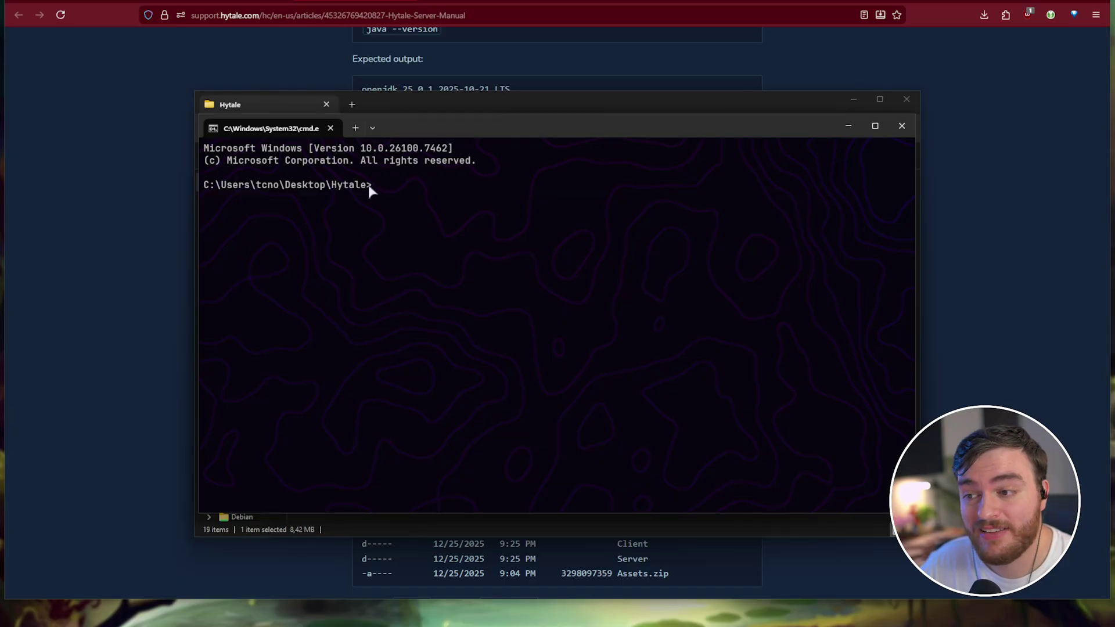
pyautogui.moveTo(370, 187); pyautogui.dragTo(211, 185)
pyautogui.rightClick(428, 302)
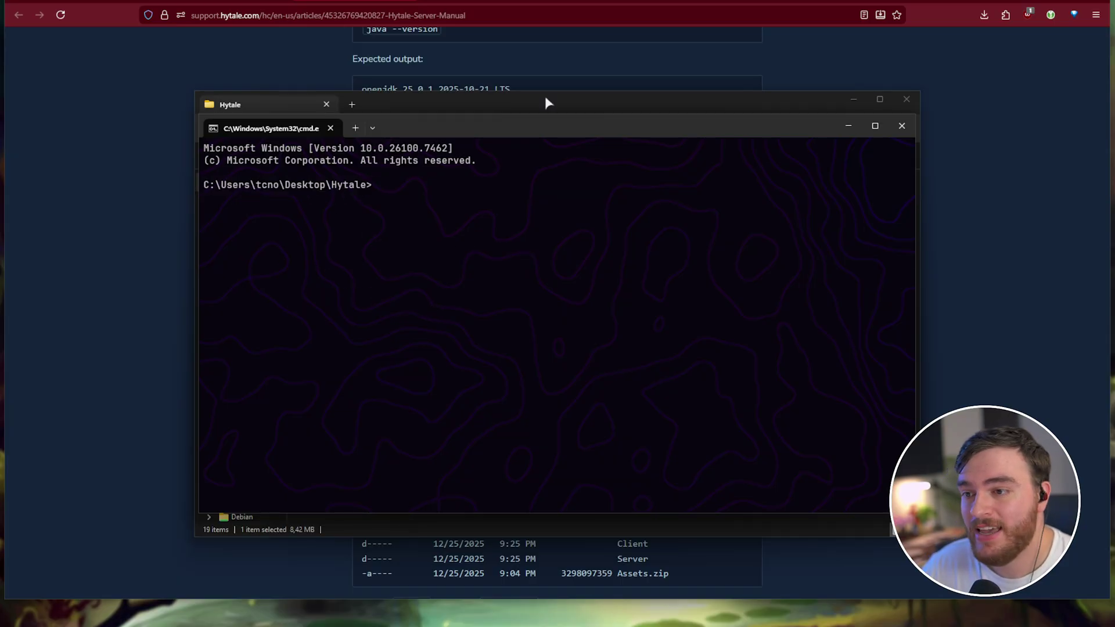
# Step: Enter hytale-downloader-windows-amd64.exe at the command prompt without running it, ready for an option
pyautogui.write('.h')
pyautogui.press('Tab')
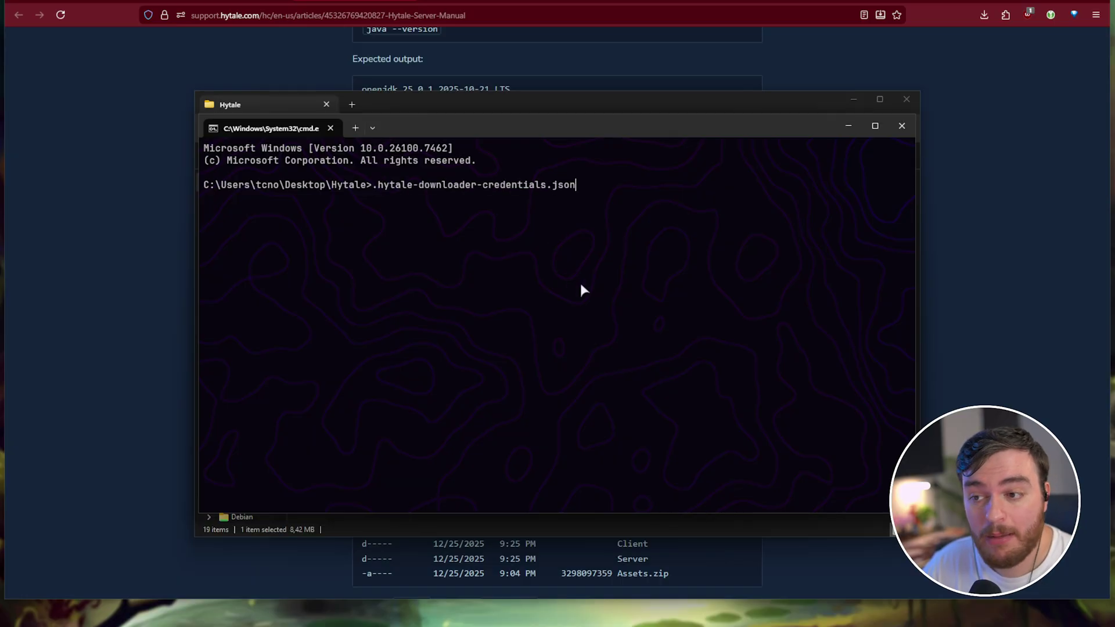
pyautogui.press('Tab')
pyautogui.moveTo(372, 183); pyautogui.dragTo(581, 185)
pyautogui.rightClick(584, 192)
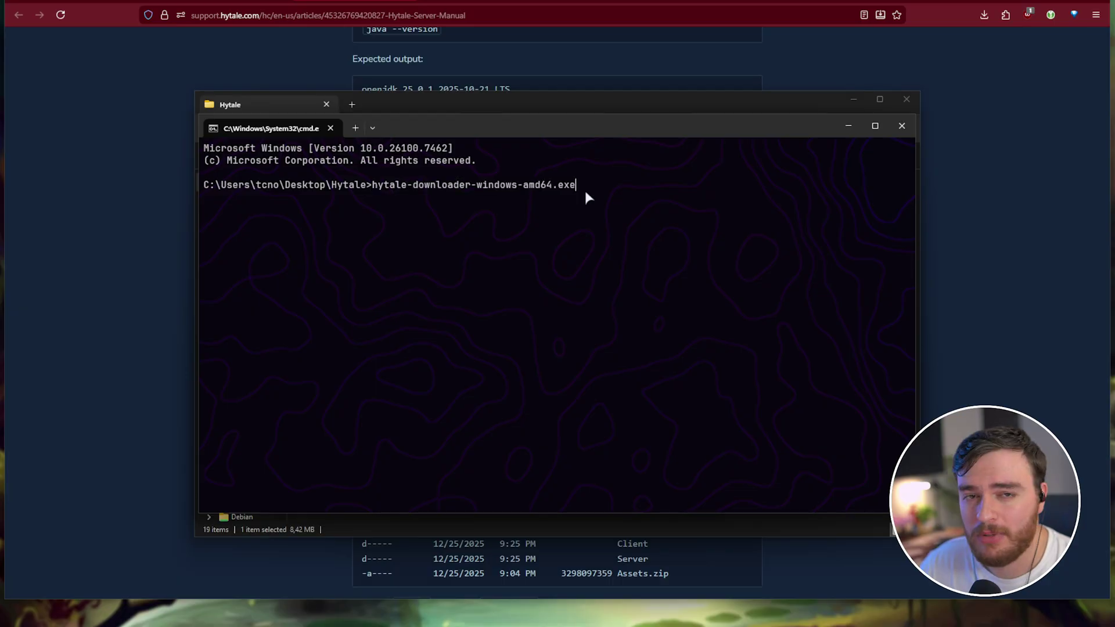
pyautogui.click(625, 105)
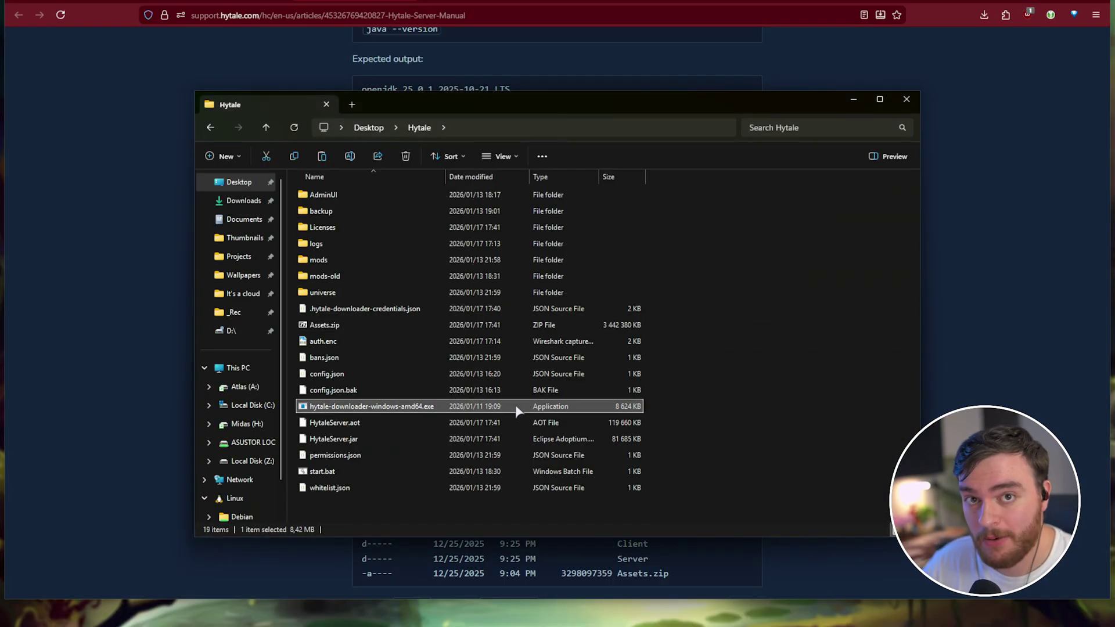
pyautogui.hotkey('alt', 'Tab')
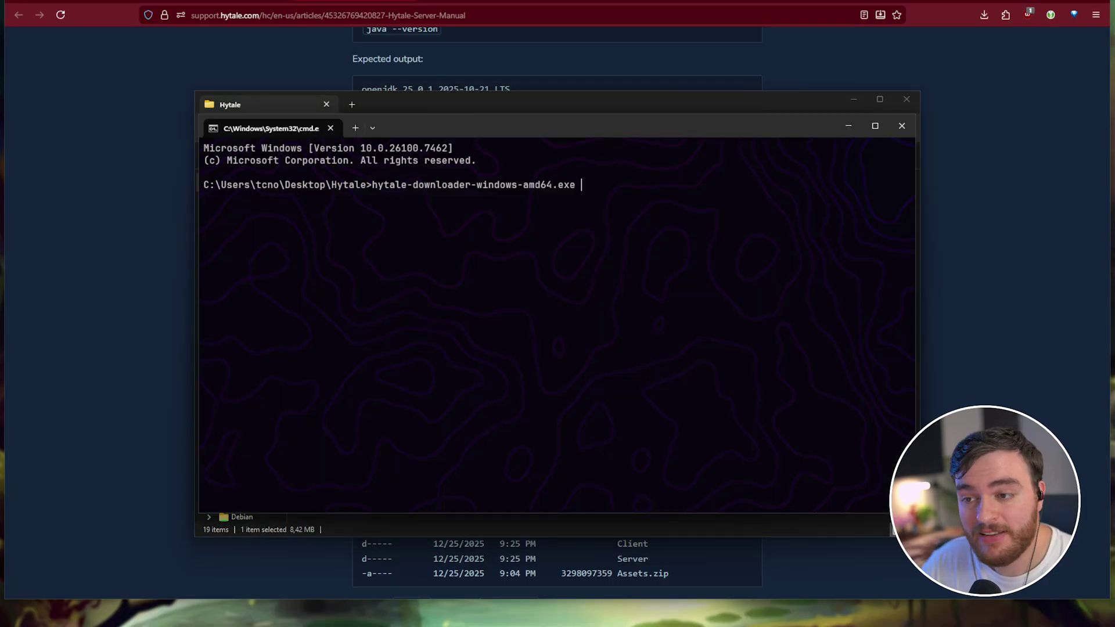
# Step: Examine the Hytale Downloader CLI command table in the server manual, including the -version and -check-update options
pyautogui.click(970, 269)
pyautogui.scroll(-6, 953, 271)
pyautogui.scroll(-3, 927, 298)
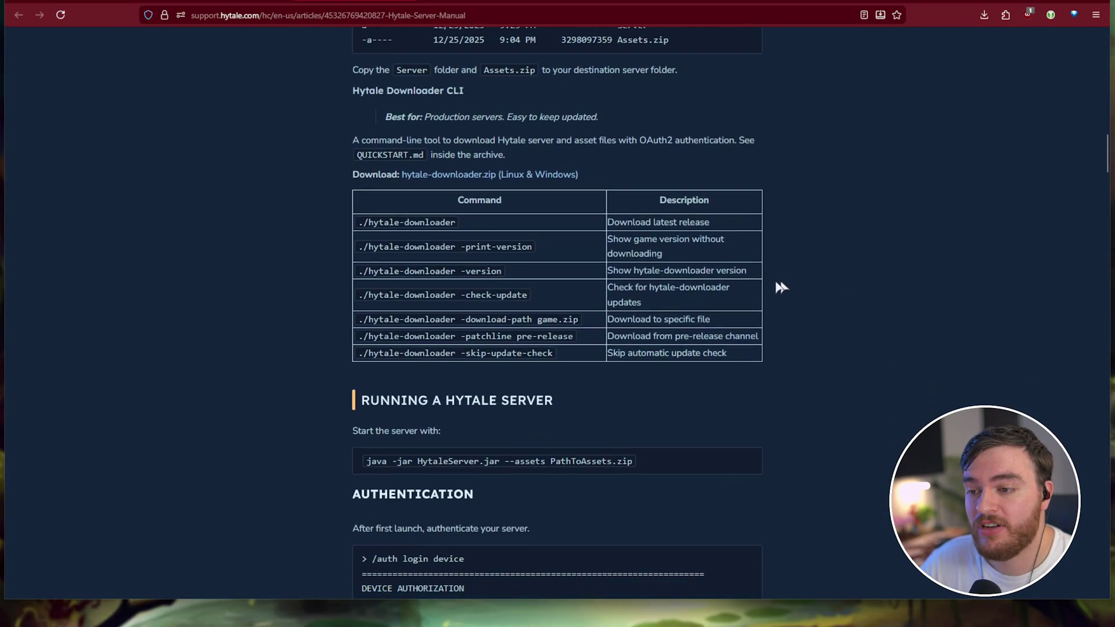
pyautogui.doubleClick(475, 273)
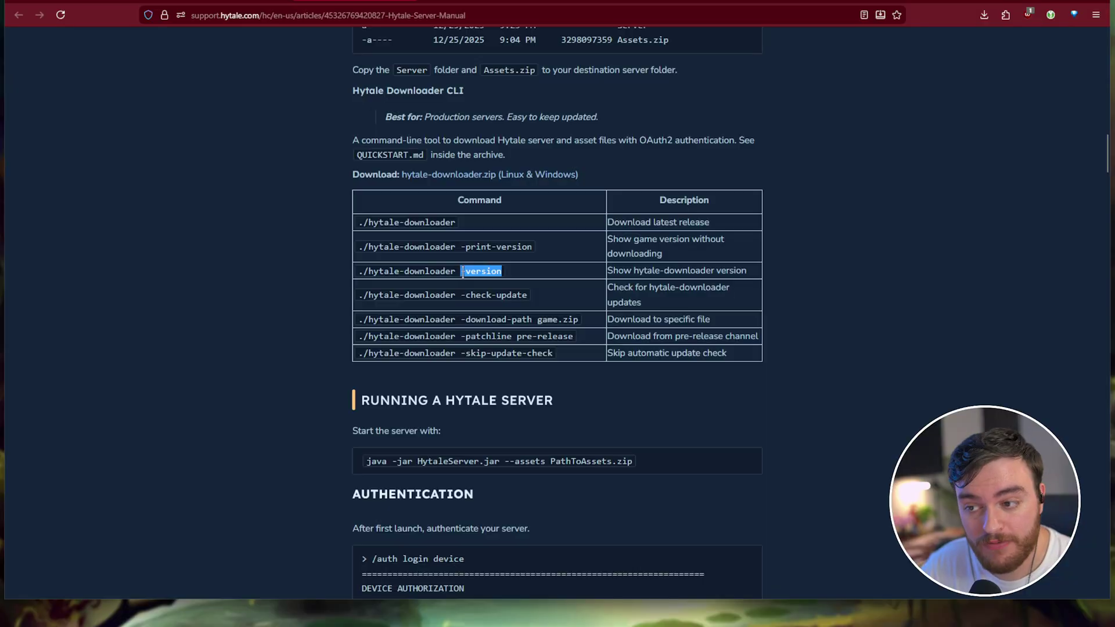
pyautogui.moveTo(528, 296); pyautogui.dragTo(459, 297)
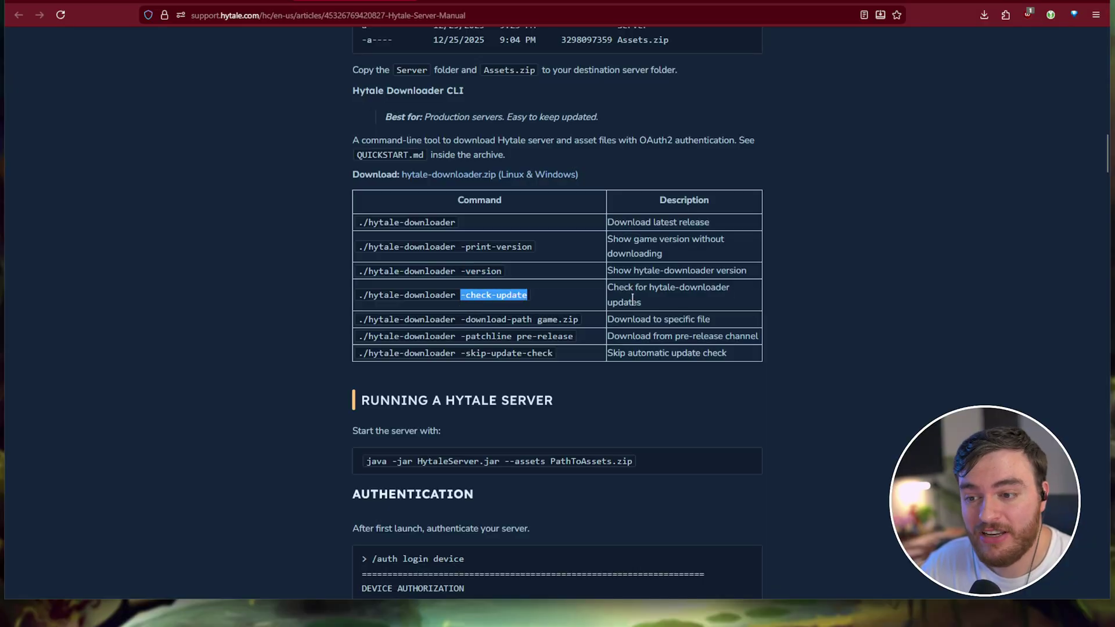
pyautogui.moveTo(657, 292); pyautogui.dragTo(637, 299)
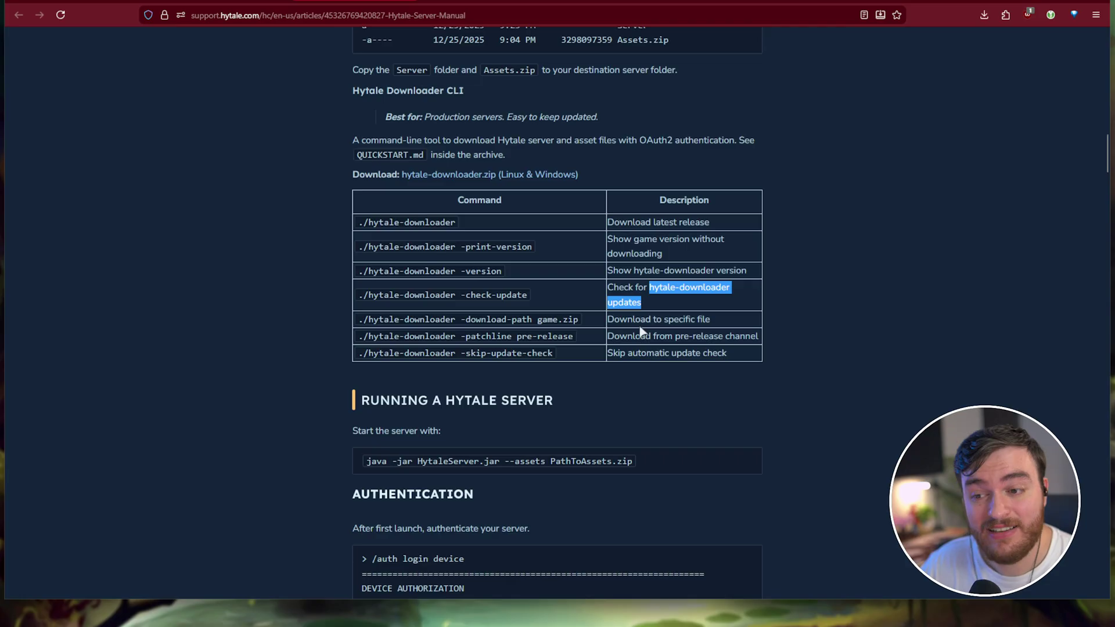
pyautogui.moveTo(527, 296); pyautogui.dragTo(466, 299)
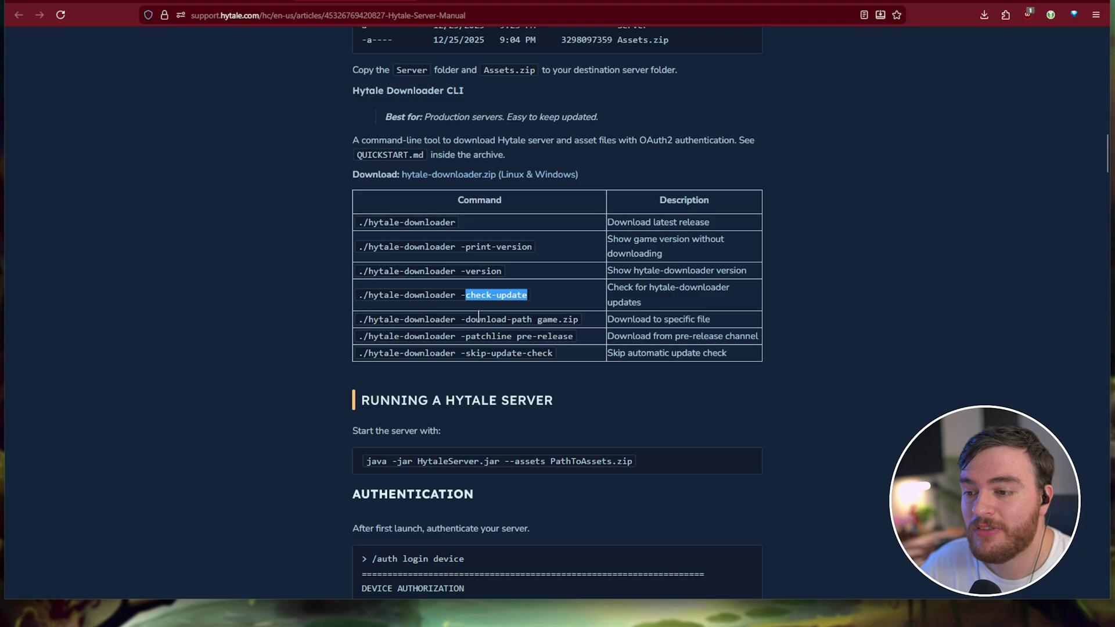
# Step: Copy the -patchline pre-release option from the manual, append it to the downloader command, and download the pre-release server files
pyautogui.moveTo(460, 336); pyautogui.dragTo(581, 335)
pyautogui.rightClick(546, 346)
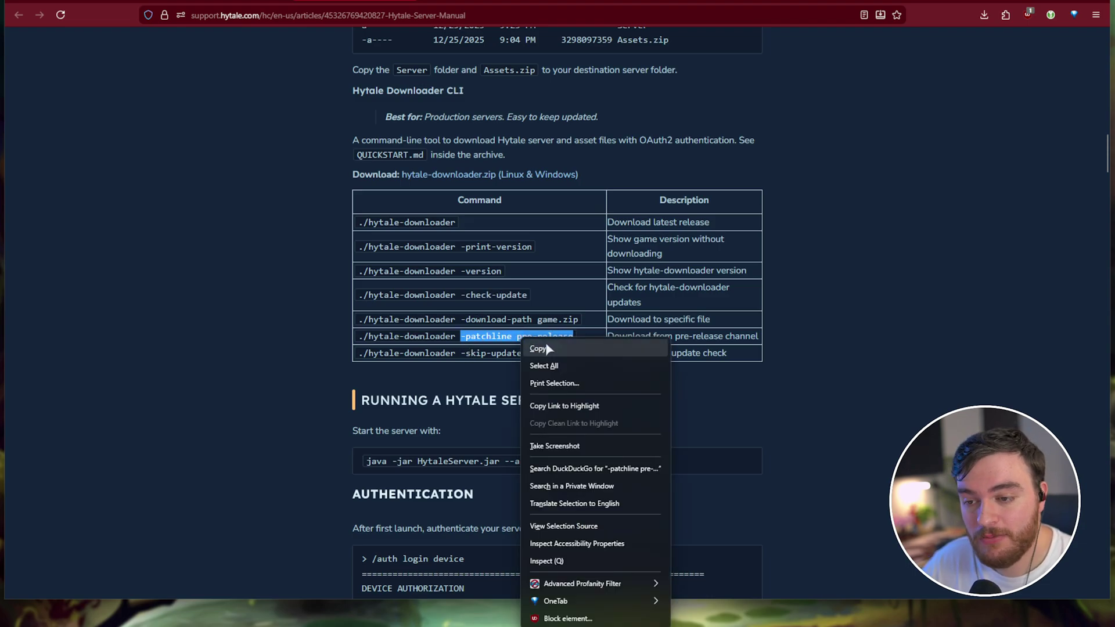
pyautogui.click(537, 365)
pyautogui.hotkey('alt', 'Tab')
pyautogui.hotkey('ctrl', 'v')
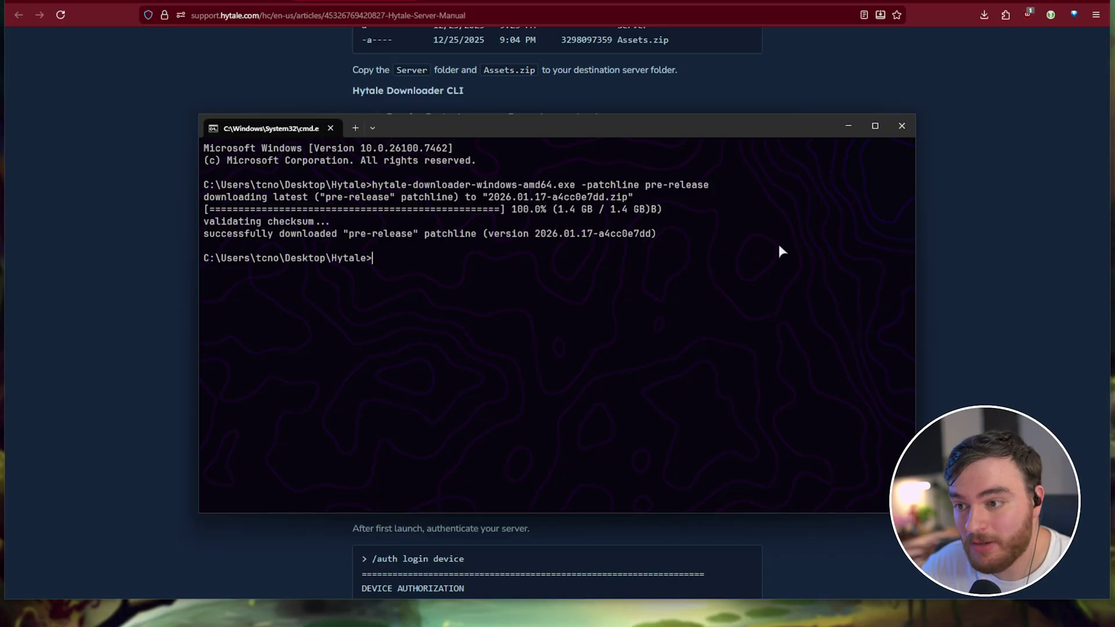
# Step: Close the command prompt, open 2026.01.17-a4cc0e7dd.zip from the Hytale folder, and examine Assets.zip and the Server folder's Licenses, HytaleServer.jar and HytaleServer.aot
pyautogui.click(902, 126)
pyautogui.hotkey('alt', 'Tab')
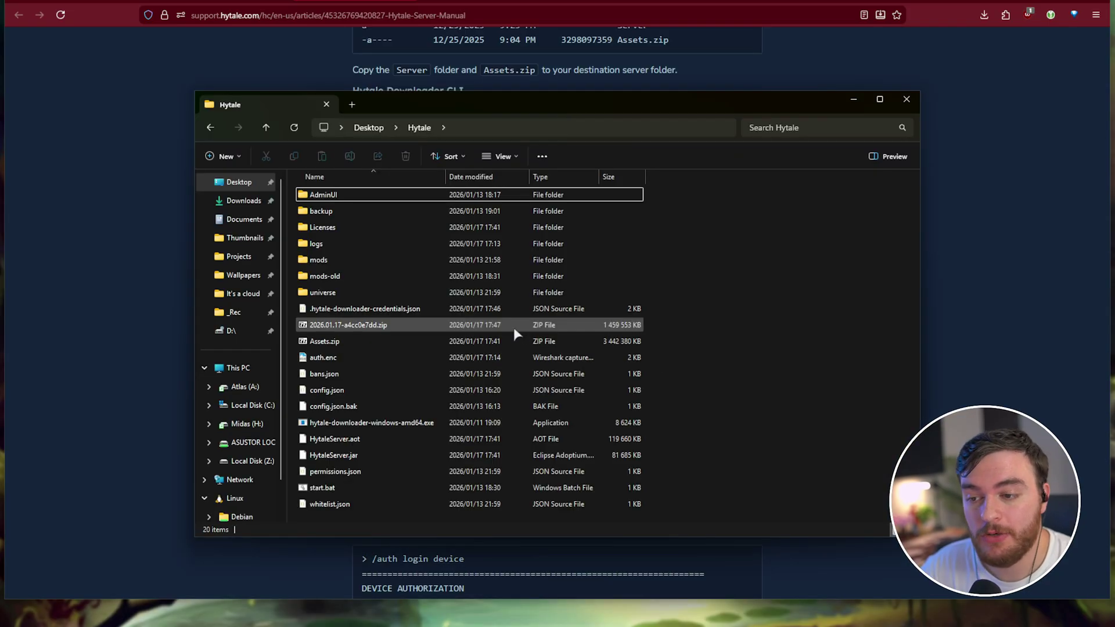
pyautogui.doubleClick(516, 325)
pyautogui.click(711, 237)
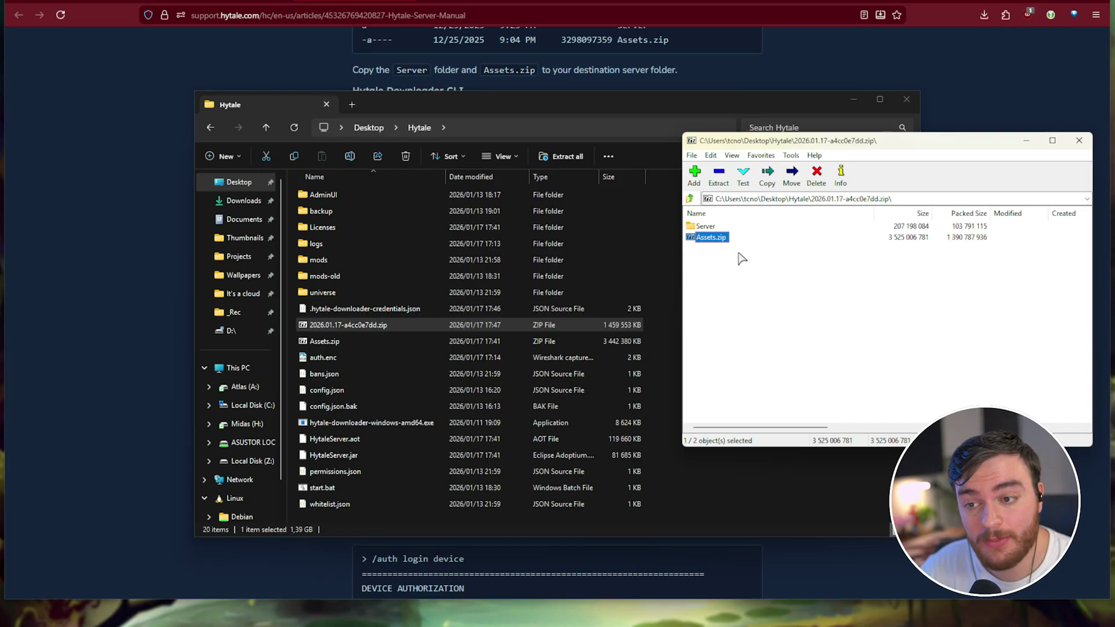
pyautogui.doubleClick(707, 227)
pyautogui.moveTo(784, 285); pyautogui.dragTo(710, 238)
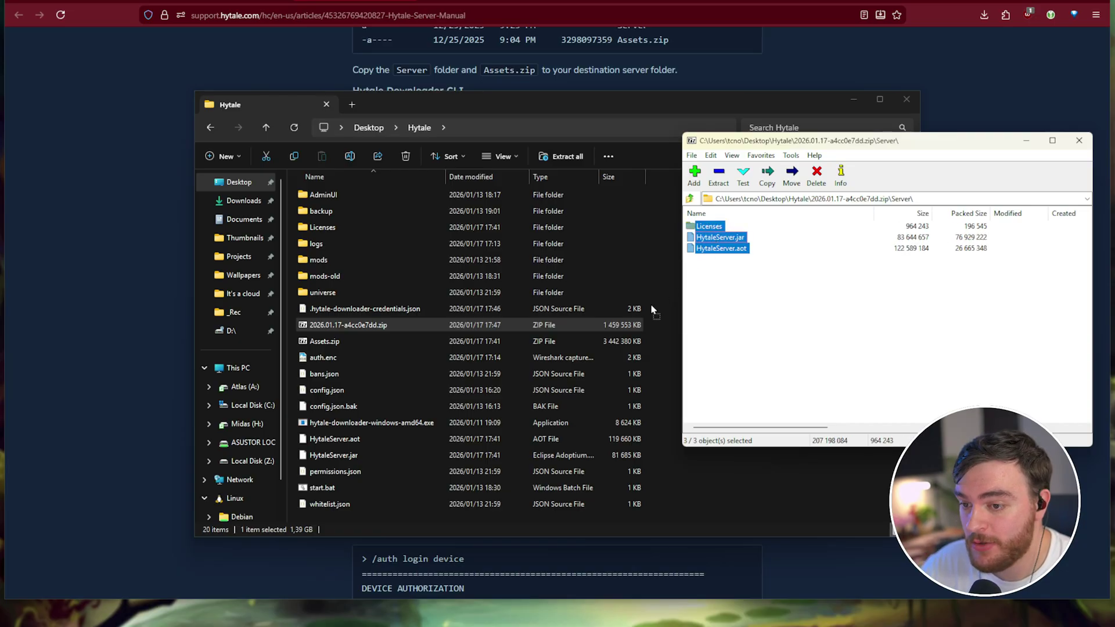
pyautogui.click(1081, 141)
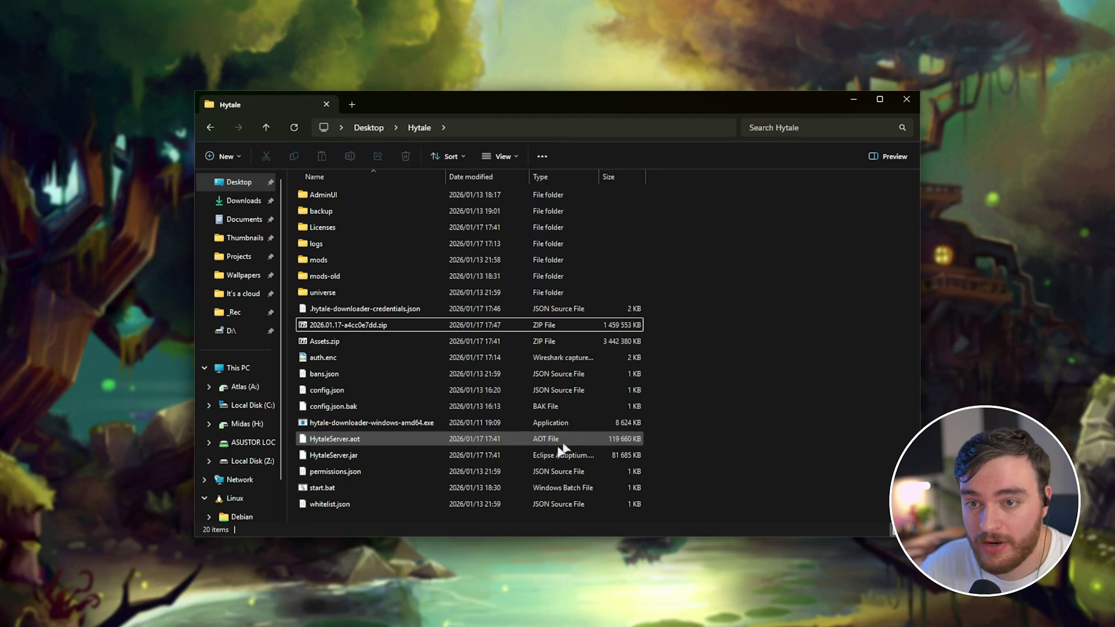
# Step: Boot the Hytale server with start.bat, shut it down with the stop command, and dismiss the console
pyautogui.doubleClick(399, 490)
pyautogui.moveTo(464, 1); pyautogui.dragTo(742, 116)
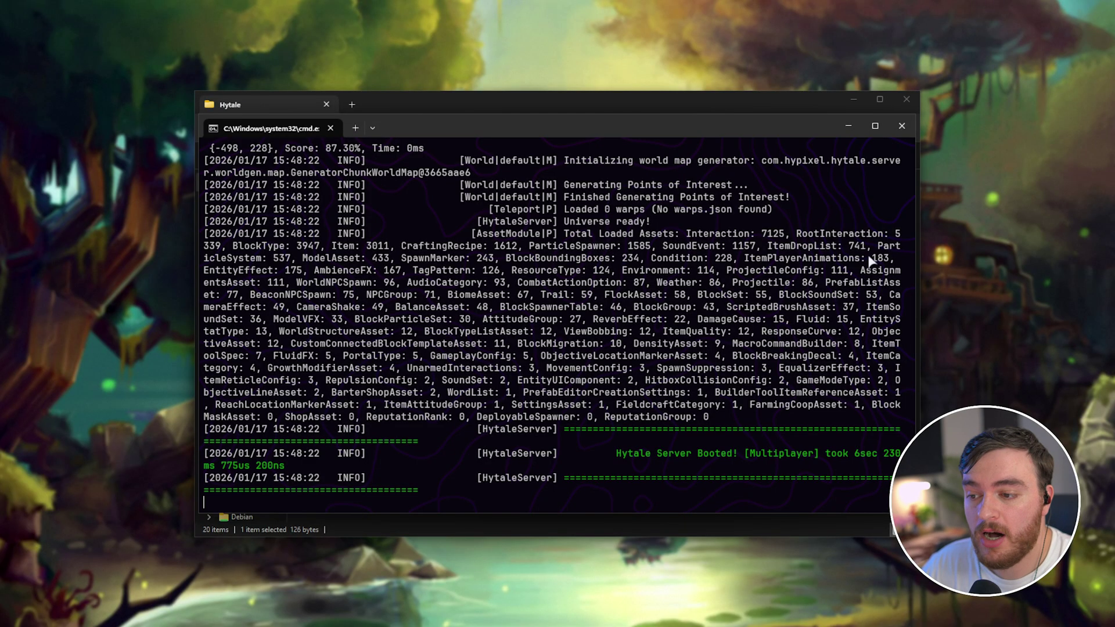
pyautogui.write('stop')
pyautogui.press('Return')
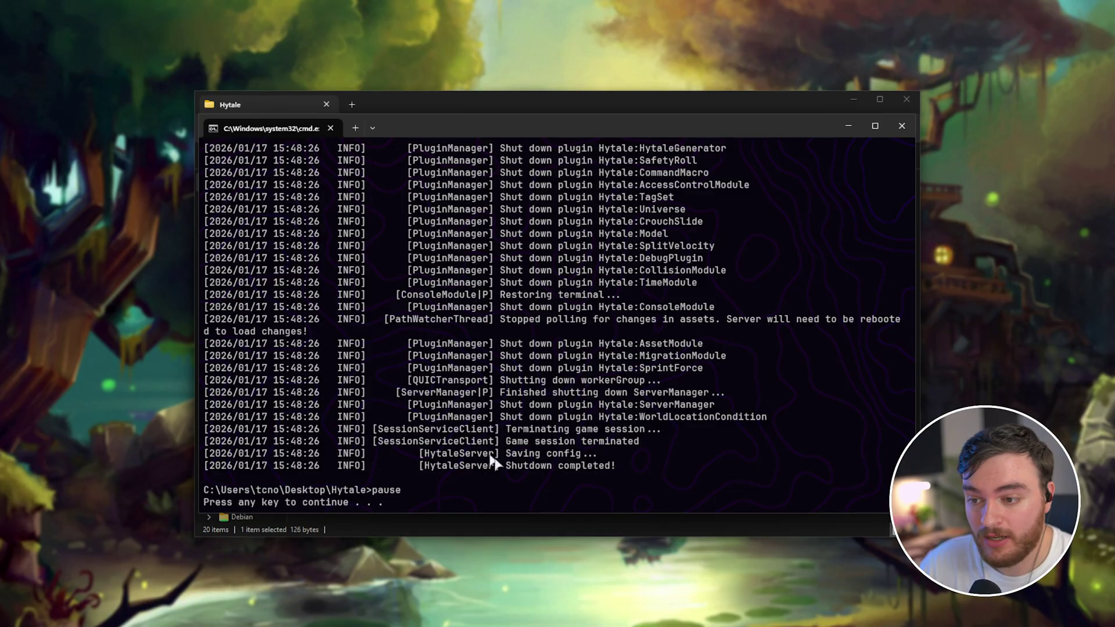
pyautogui.press('Return')
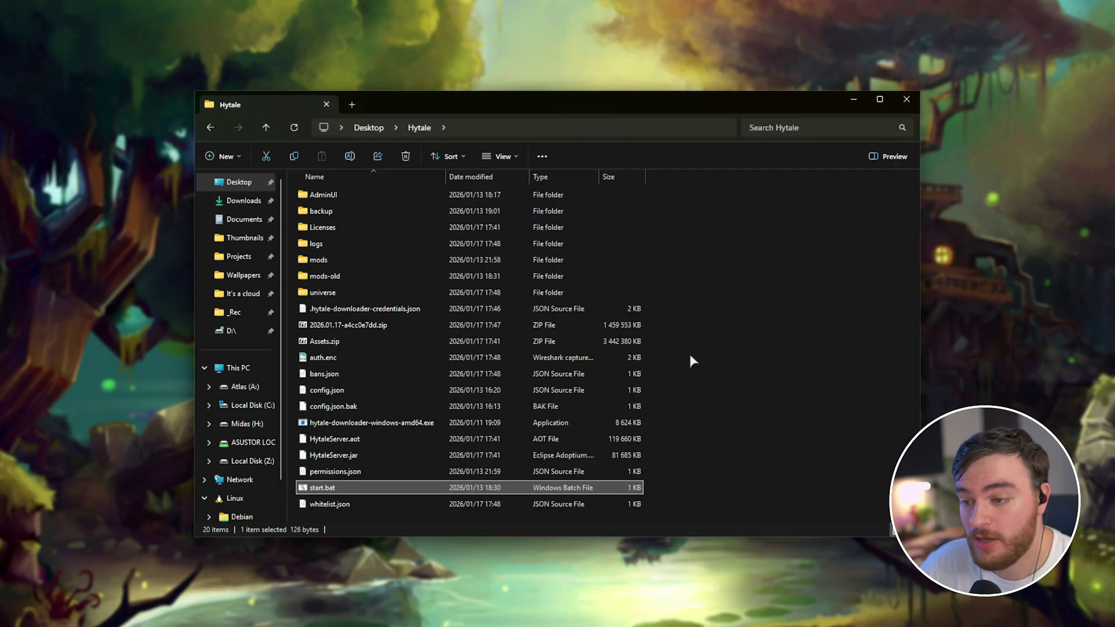